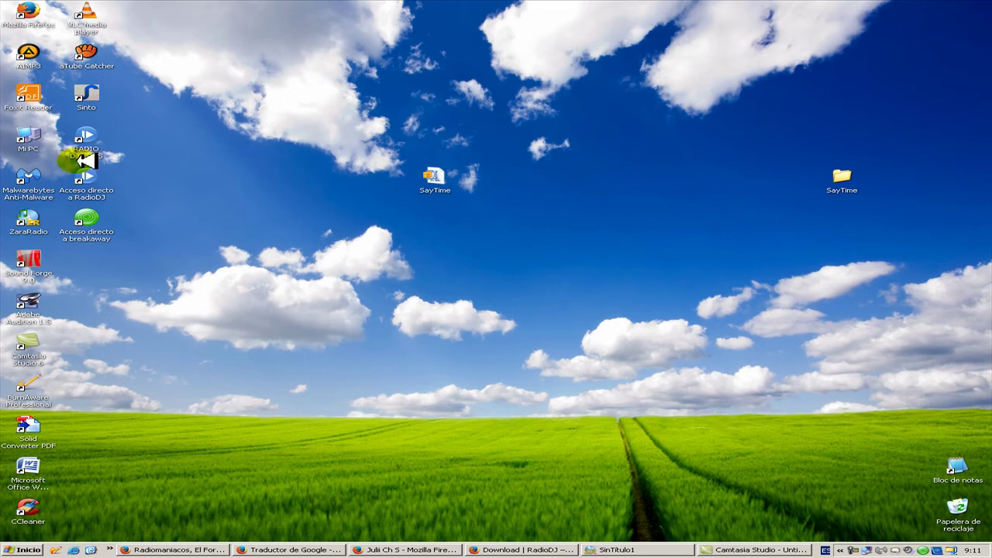
# Open RadioDJ from its desktop shortcut, view its main window at full size, and put it away
pyautogui.moveTo(81, 138); pyautogui.dragTo(139, 138)
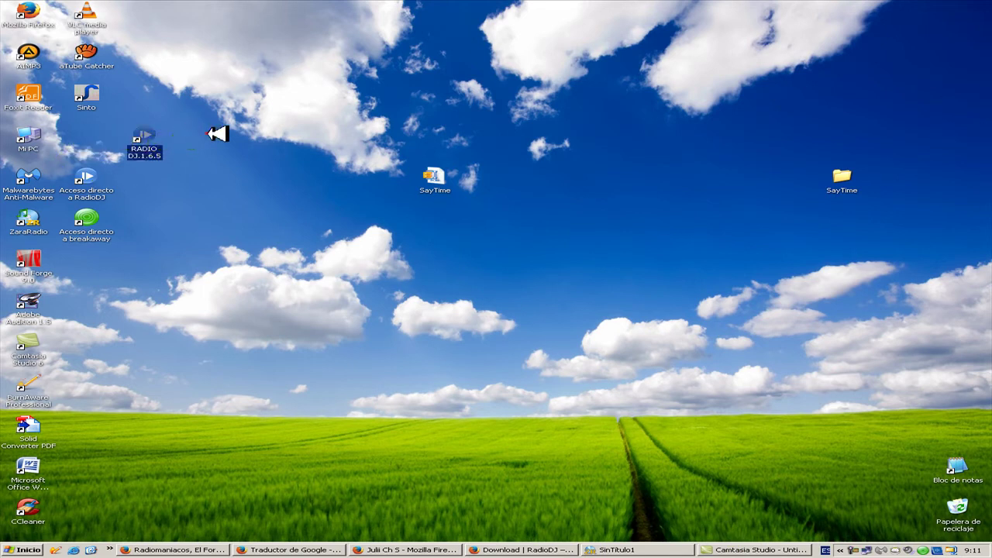
pyautogui.click(147, 138)
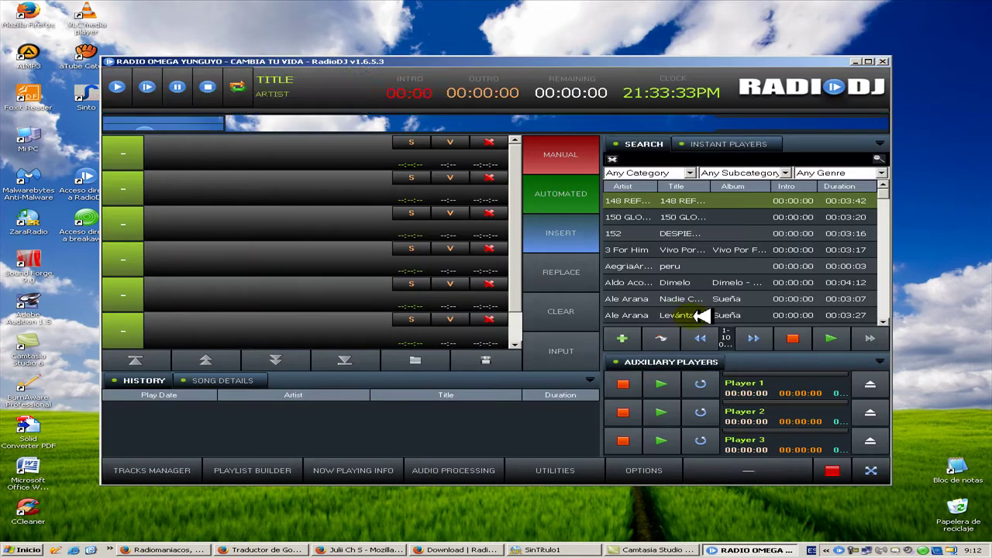
pyautogui.click(874, 61)
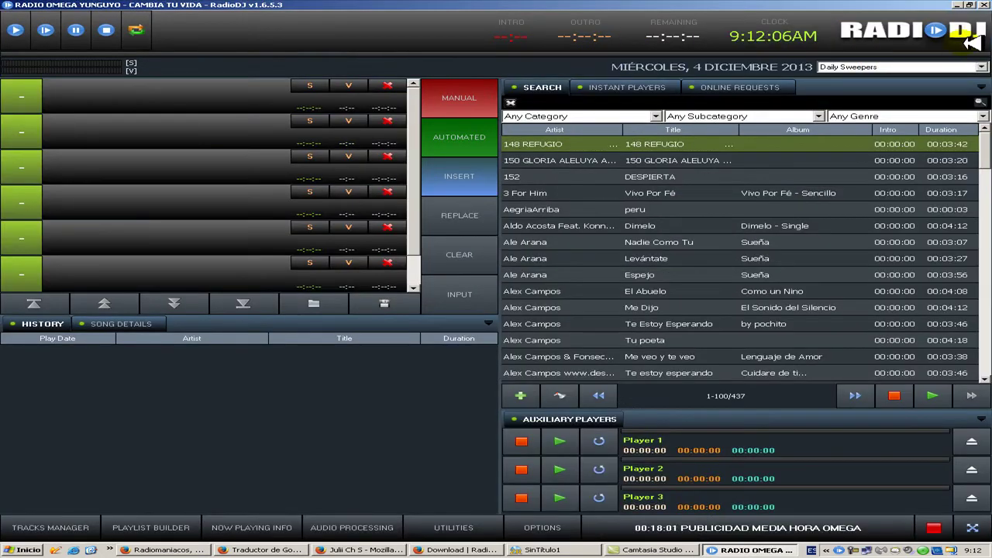
pyautogui.click(974, 4)
pyautogui.moveTo(151, 133); pyautogui.dragTo(88, 136)
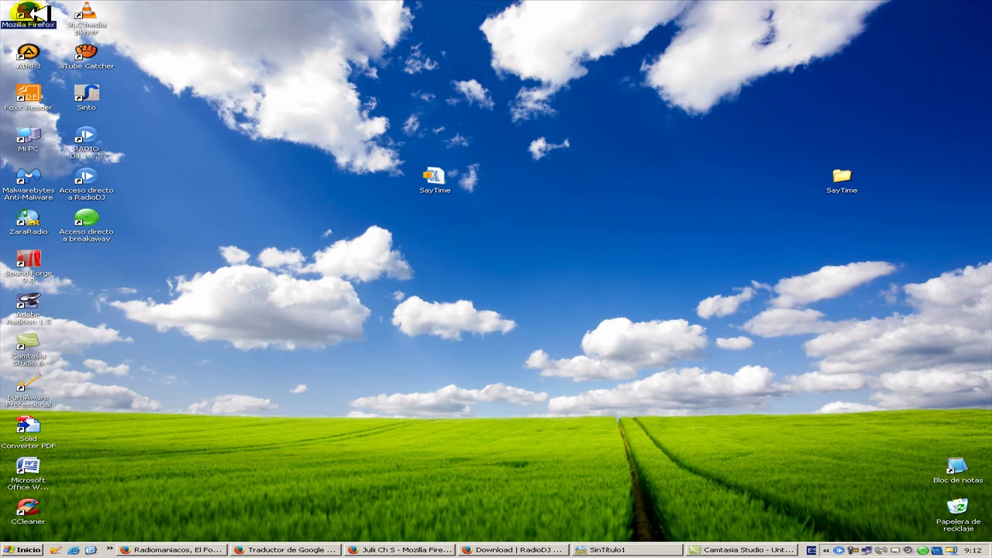
pyautogui.doubleClick(31, 12)
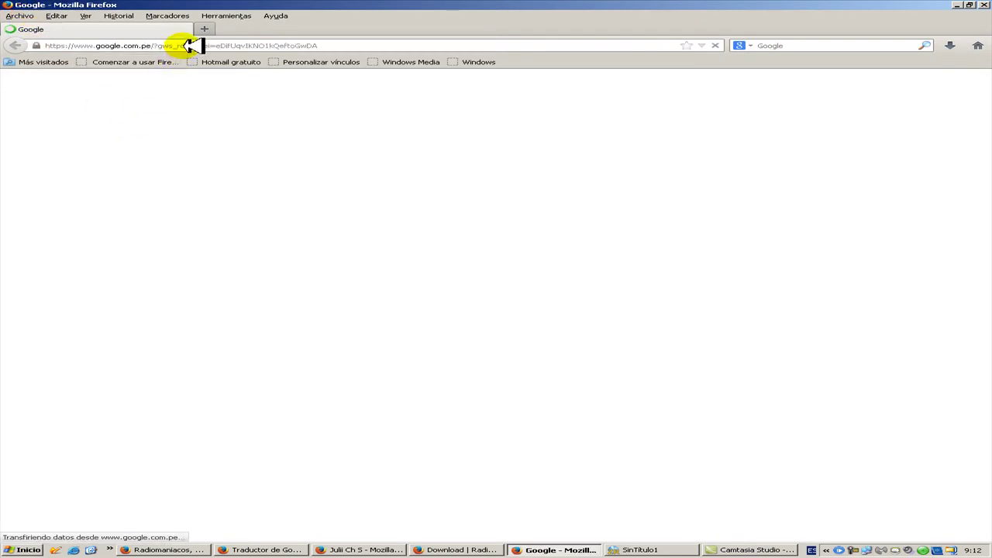
pyautogui.click(192, 45)
pyautogui.press('BackSpace')
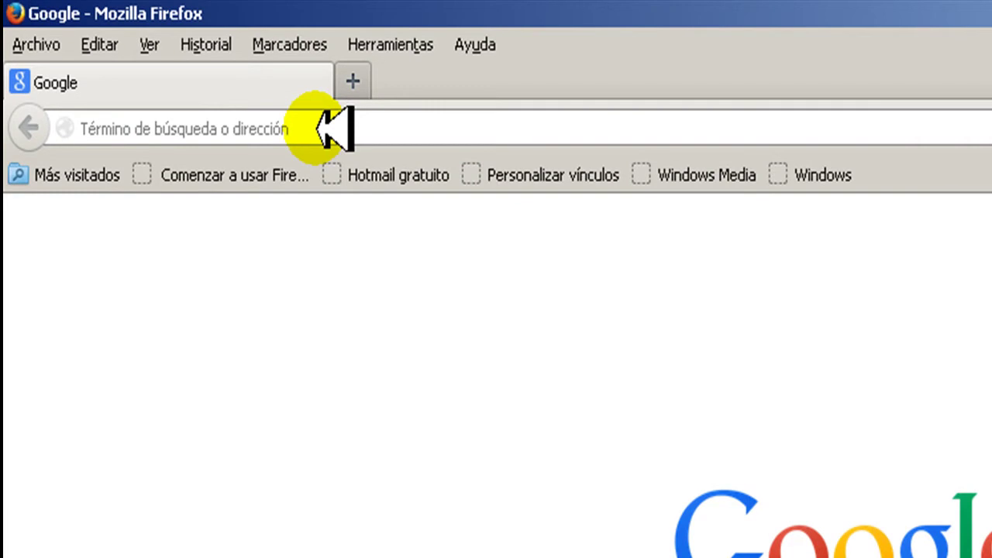
pyautogui.write('www')
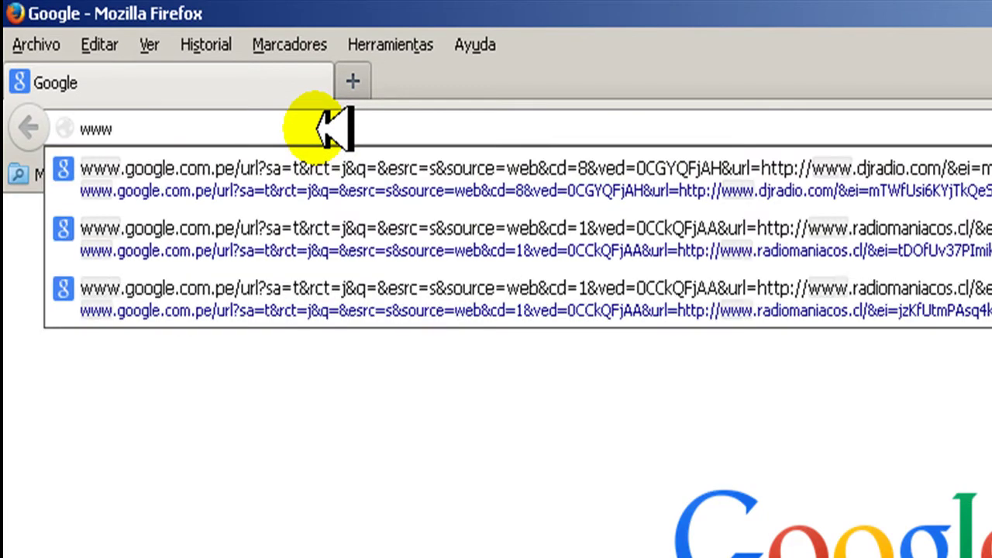
pyautogui.write('.radiodj.ro/')
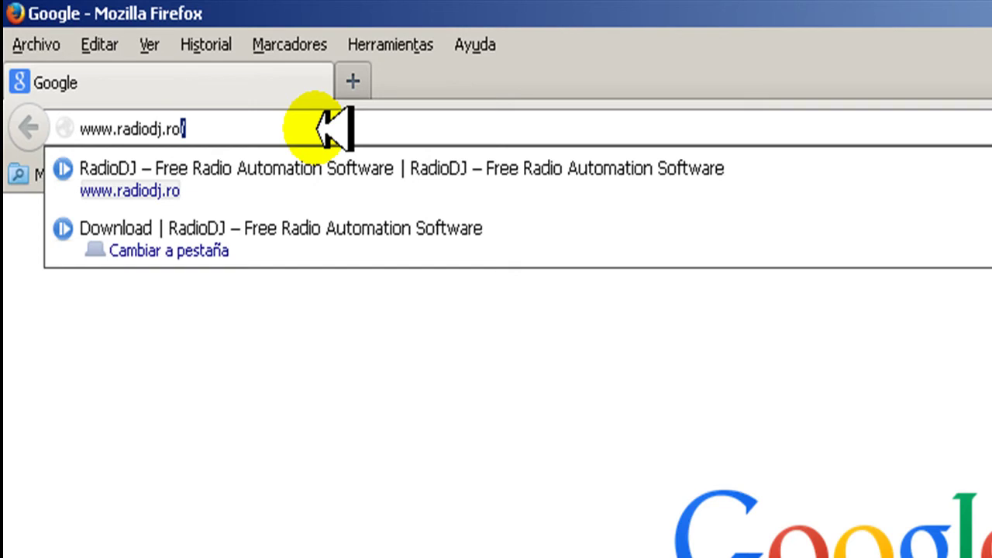
pyautogui.press('Return')
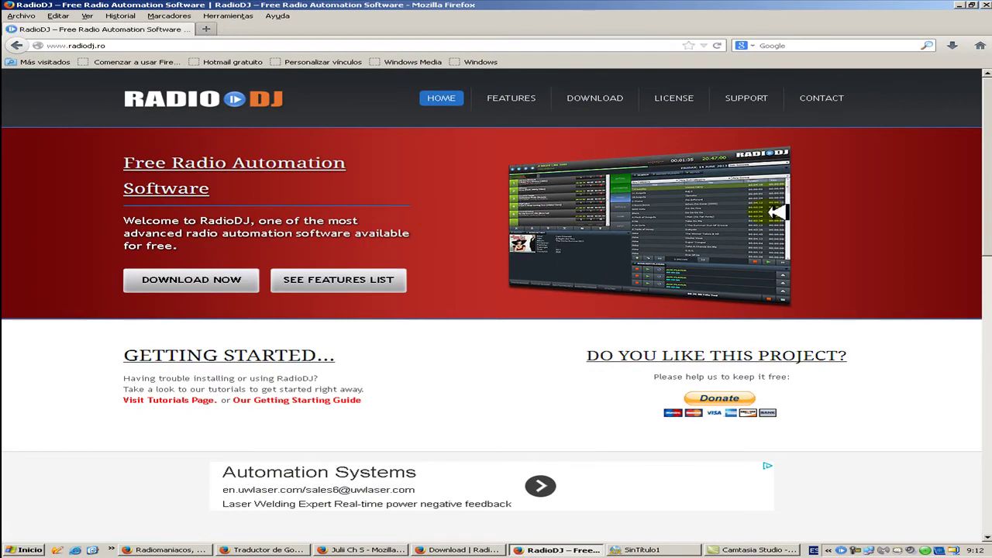
# Bring up the download of the Spanish SayTime voice files on the site's download page, cancel it and leave the browser
pyautogui.click(145, 277)
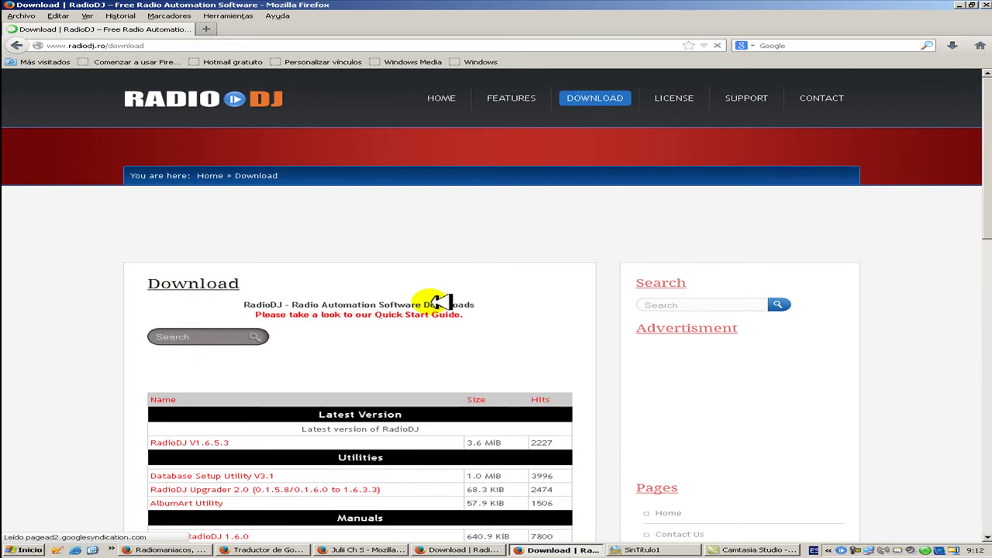
pyautogui.scroll(-5, 439, 302)
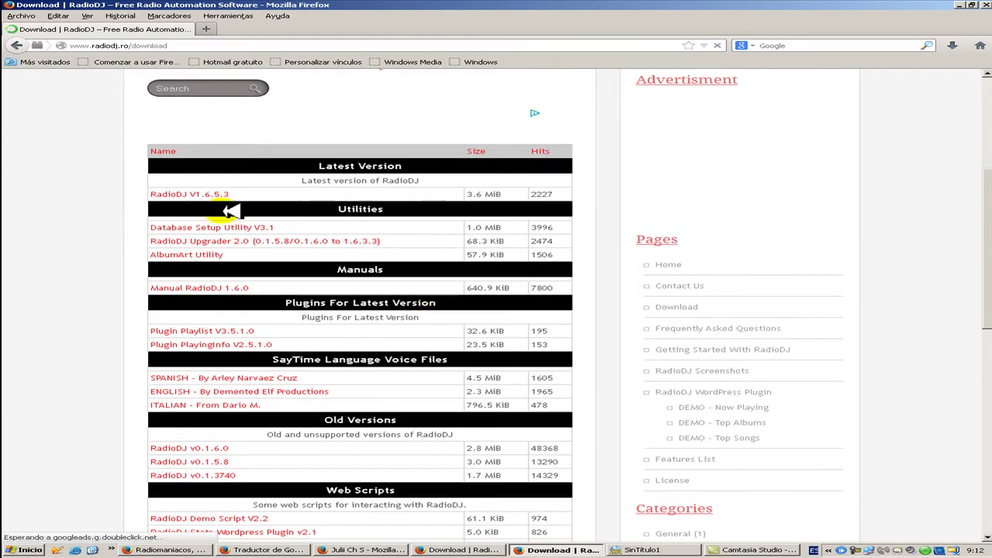
pyautogui.scroll(-1, 278, 306)
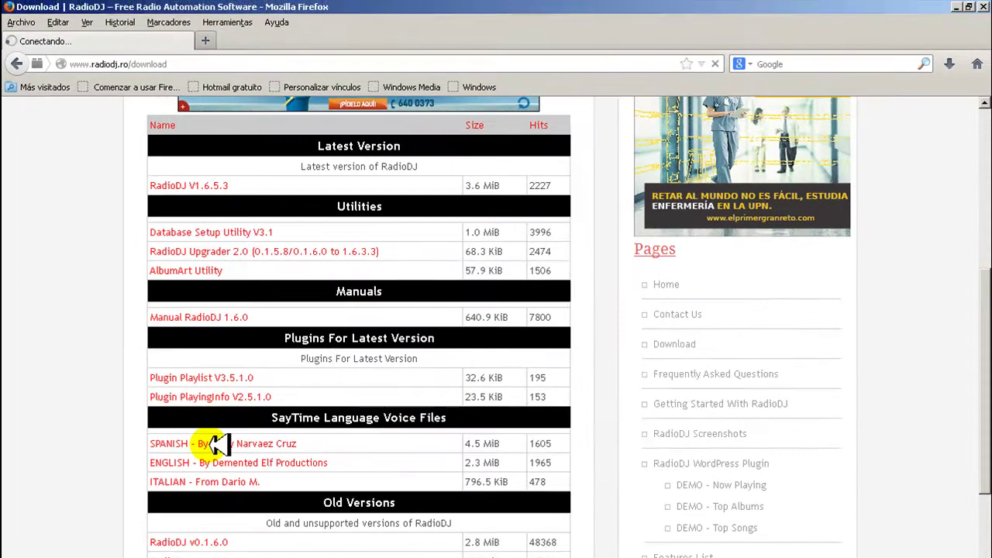
pyautogui.click(233, 420)
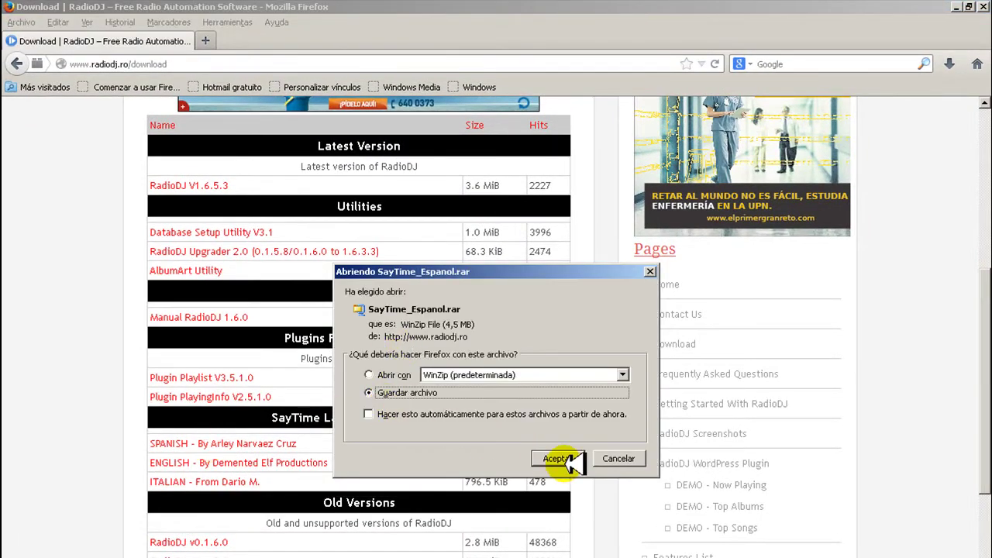
pyautogui.click(649, 271)
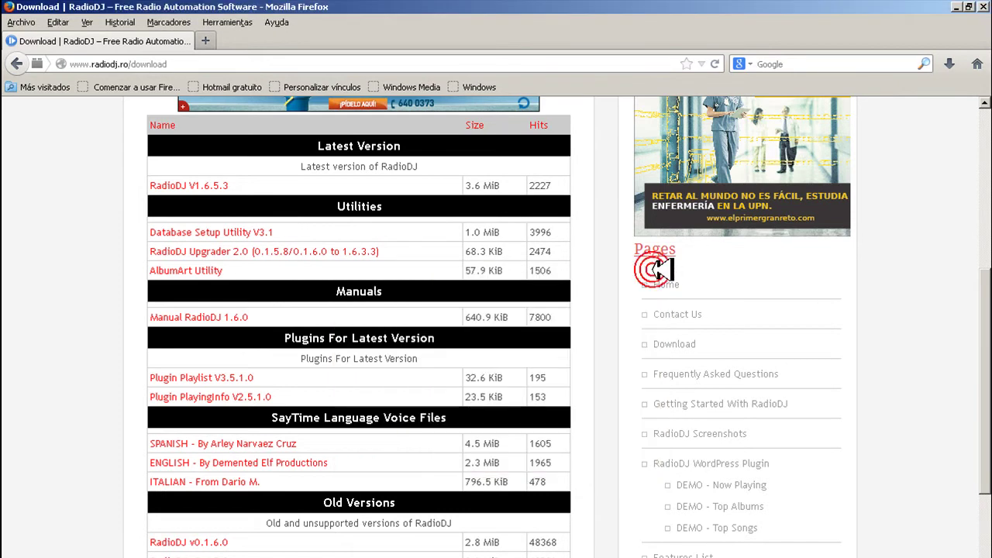
pyautogui.click(961, 7)
# Reposition the SayTime archive and the extracted SayTime folder on the desktop
pyautogui.moveTo(435, 184); pyautogui.dragTo(499, 175)
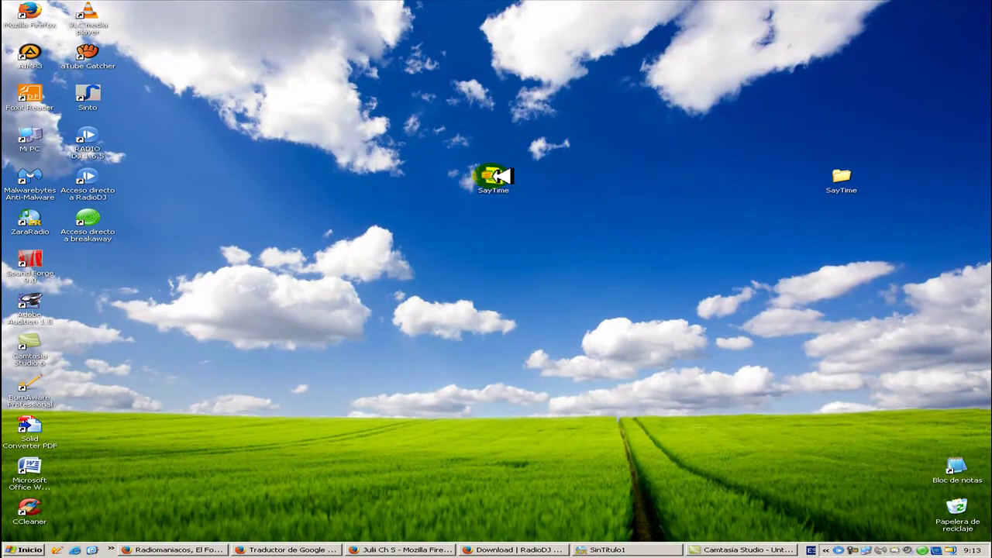
pyautogui.rightClick(496, 176)
pyautogui.click(607, 163)
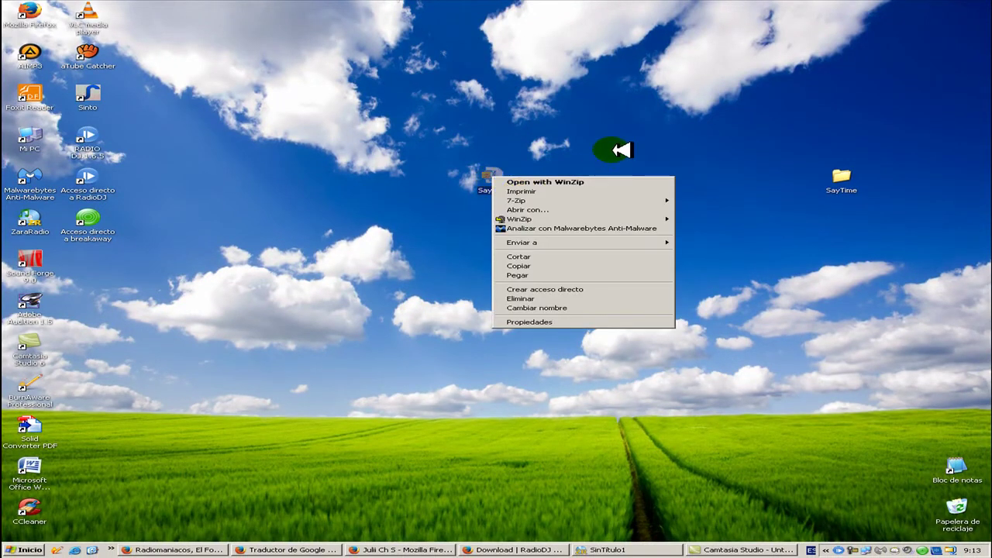
pyautogui.moveTo(835, 176); pyautogui.dragTo(310, 223)
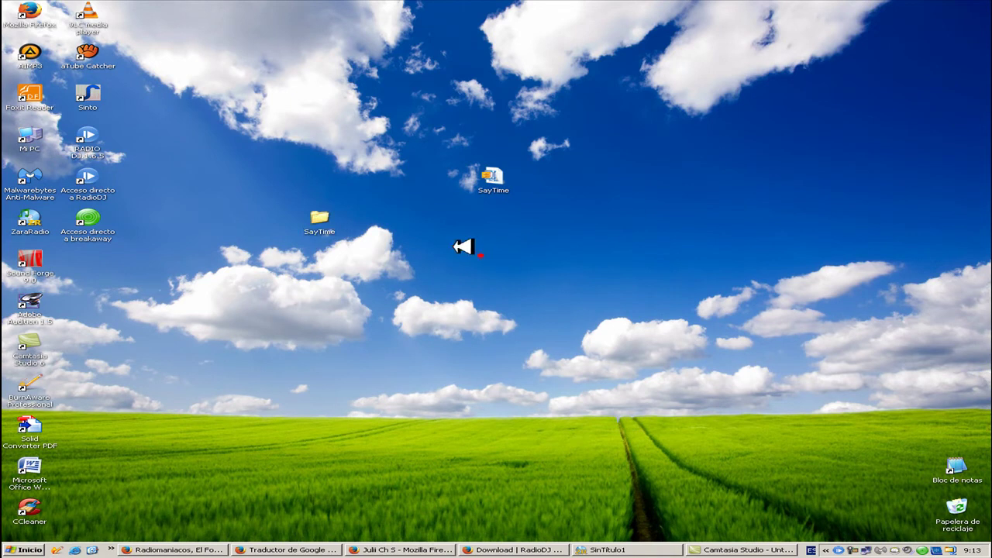
# Open the extracted SayTime folder in a maximized window and show its files as a list
pyautogui.doubleClick(319, 223)
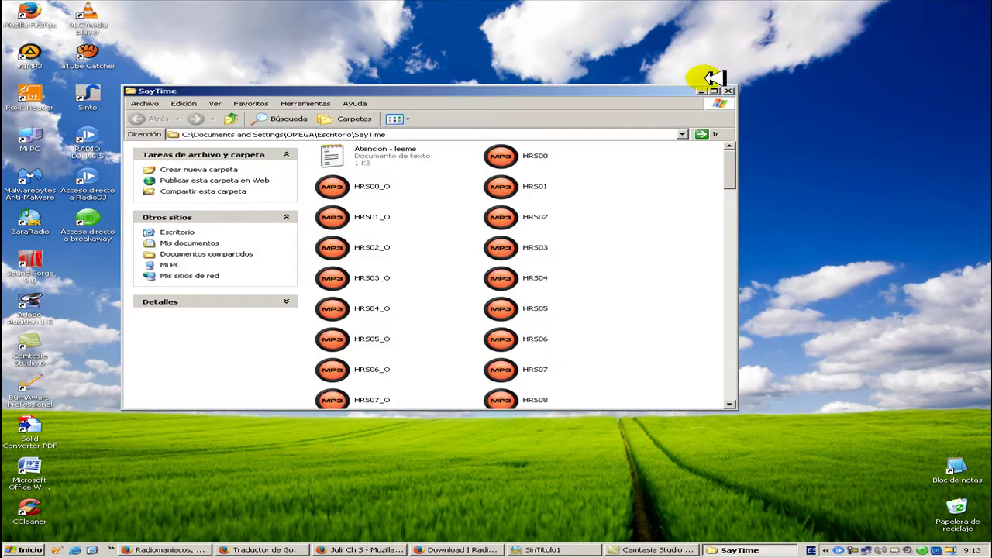
pyautogui.click(709, 77)
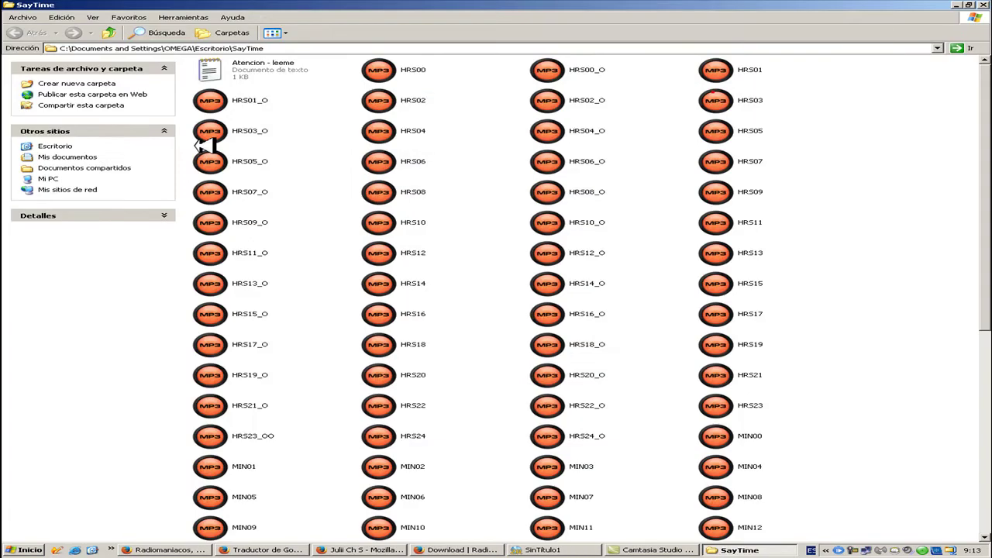
pyautogui.rightClick(649, 171)
pyautogui.moveTo(759, 175)
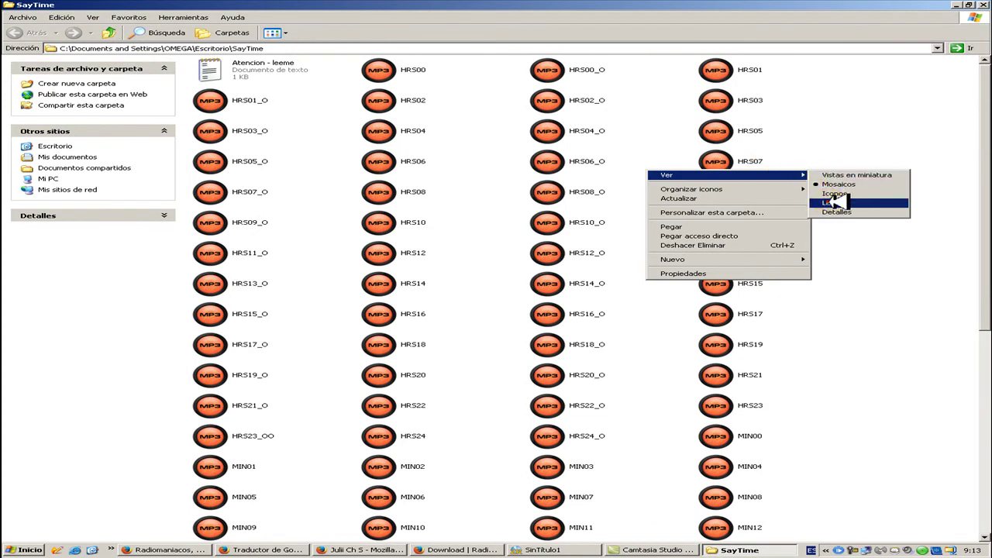
pyautogui.click(834, 202)
pyautogui.rightClick(530, 201)
pyautogui.click(589, 240)
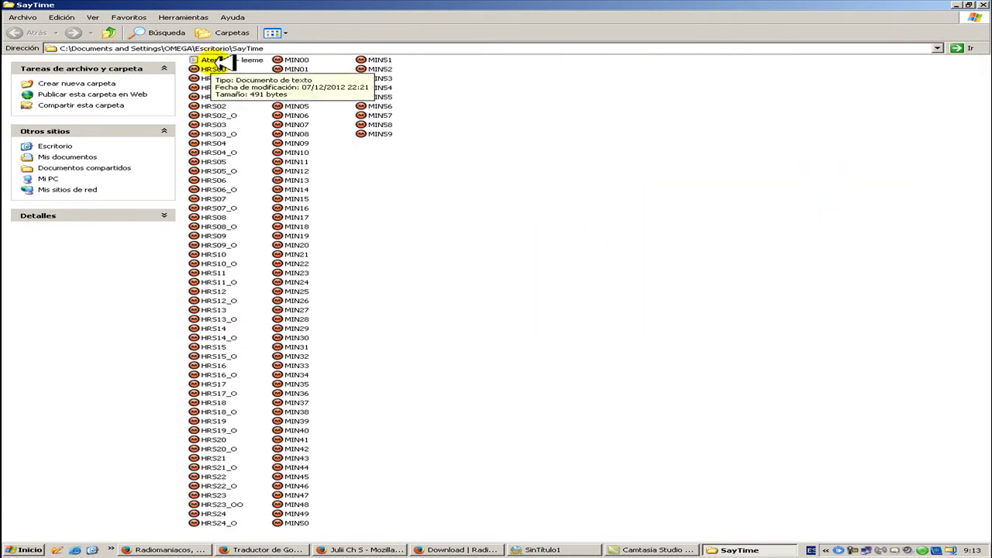
# Read the instructions in the Atencion - leeme text file and close it
pyautogui.click(220, 60)
pyautogui.doubleClick(220, 61)
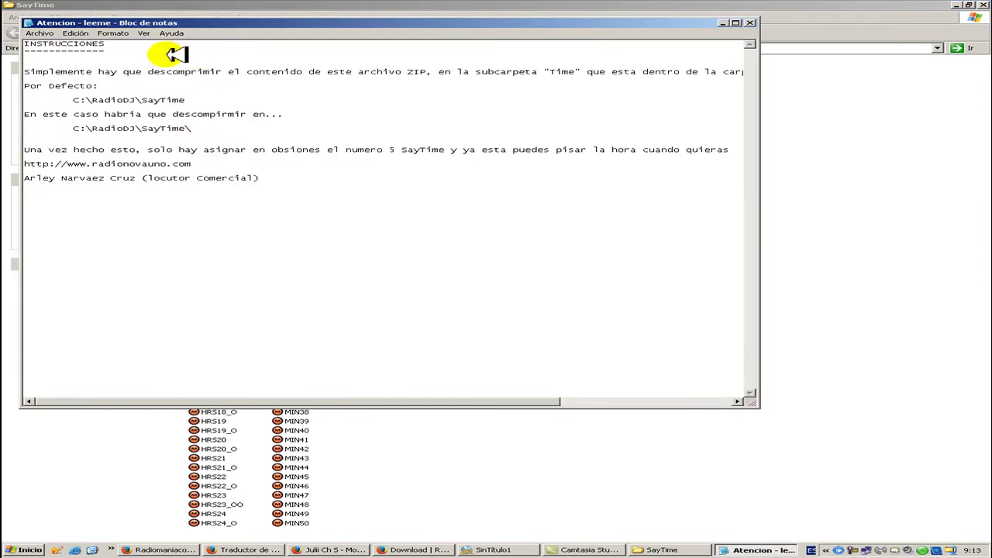
pyautogui.click(749, 22)
pyautogui.click(632, 114)
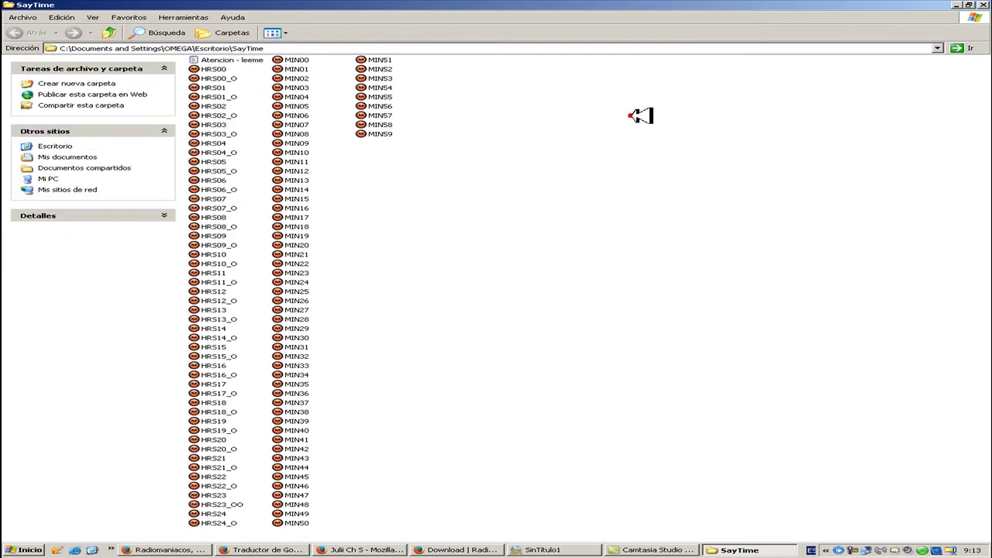
# Delete the Atencion - leeme file from the SayTime folder, close the folder and reposition it on the desktop
pyautogui.click(217, 60)
pyautogui.press('Delete')
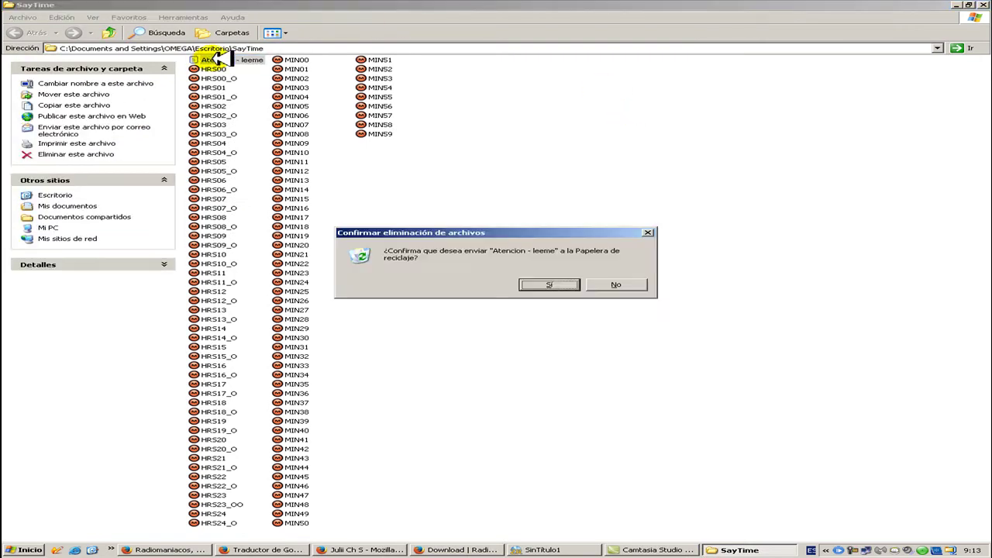
pyautogui.click(547, 285)
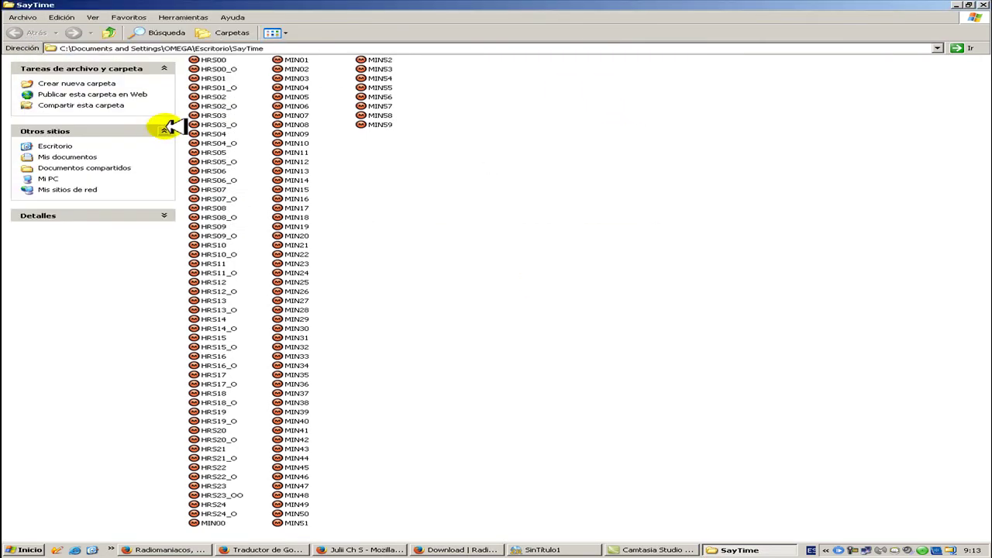
pyautogui.click(984, 5)
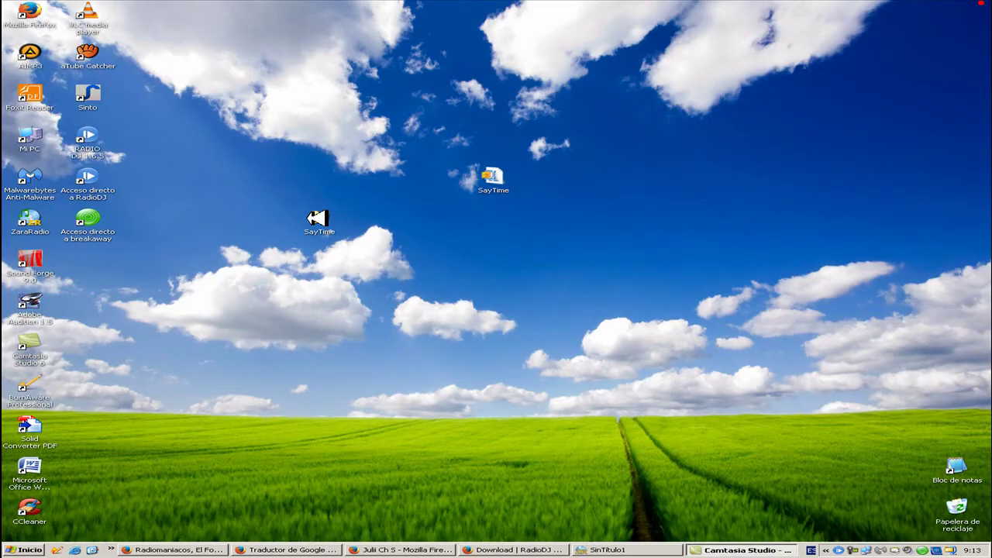
pyautogui.moveTo(455, 242); pyautogui.dragTo(453, 259)
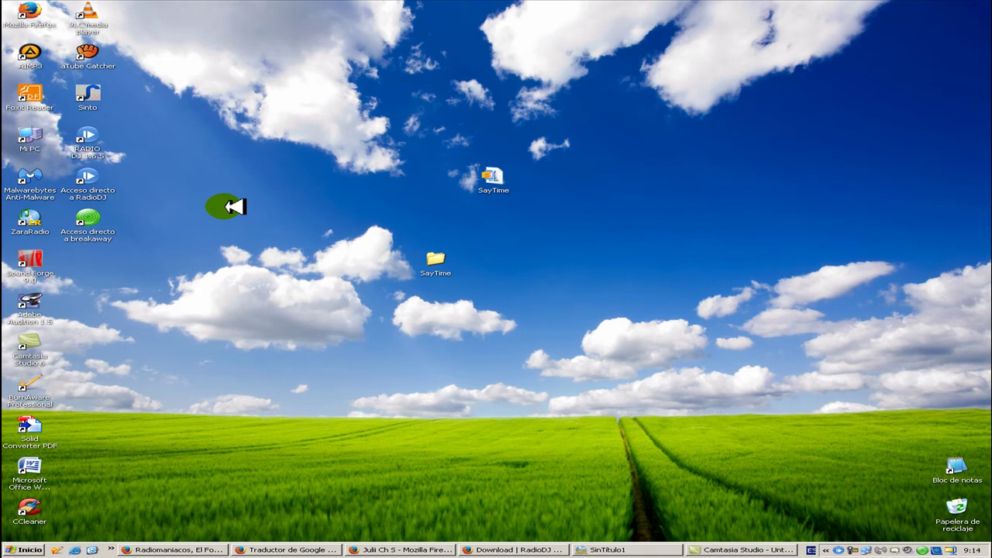
# Go to the RadioDJ program folder at E:\AUTOMATIZADOR RADIO DJ\RadioDJV1.6.5.3\RadioDJ
pyautogui.doubleClick(28, 139)
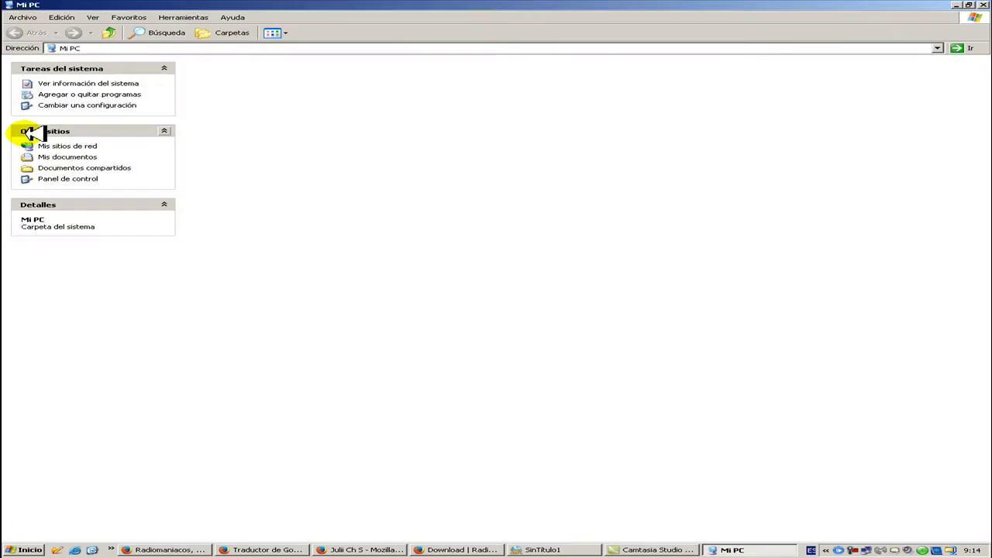
pyautogui.click(938, 48)
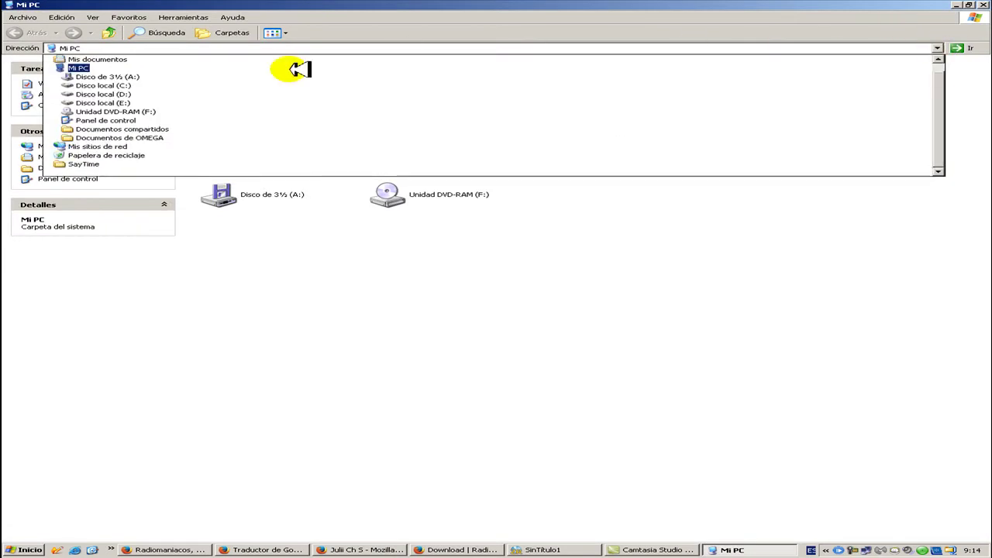
pyautogui.click(196, 101)
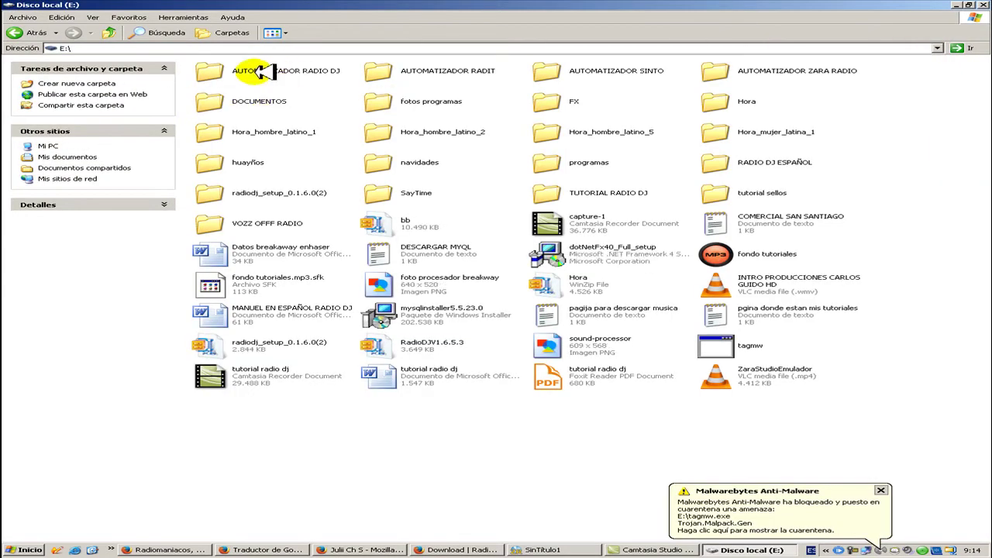
pyautogui.doubleClick(255, 70)
pyautogui.doubleClick(587, 72)
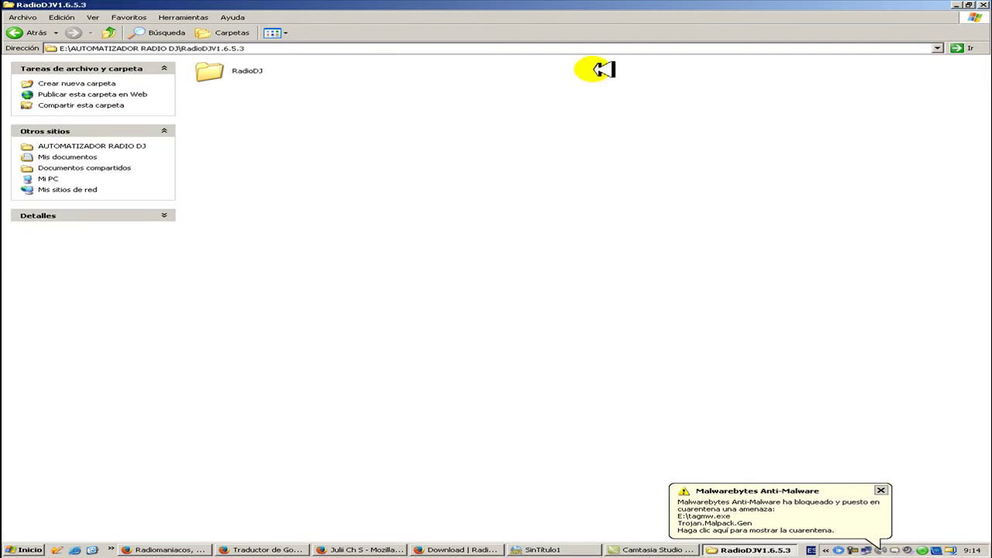
pyautogui.doubleClick(211, 71)
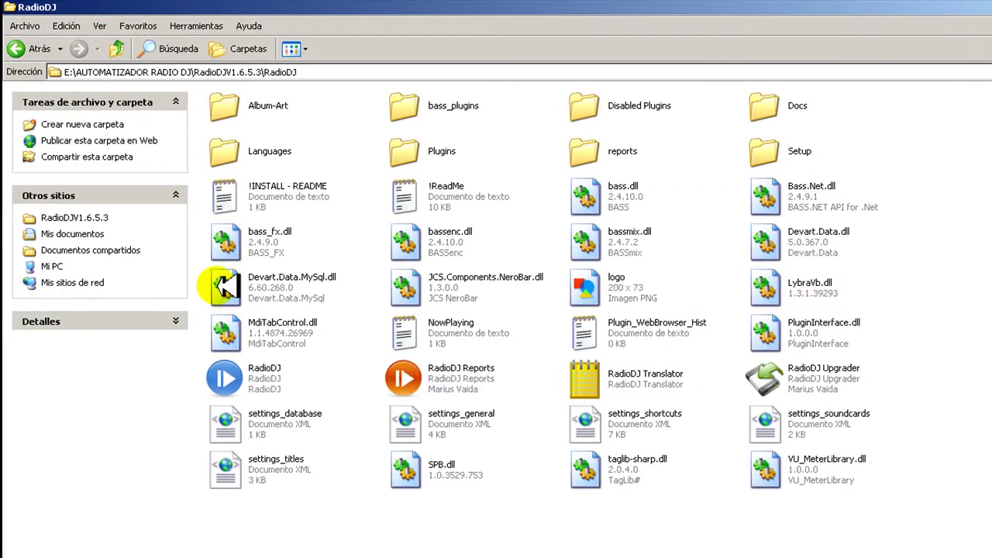
# Open the Disabled Plugins folder and locate the Plugin Say Time folder in it
pyautogui.click(604, 105)
pyautogui.click(662, 132)
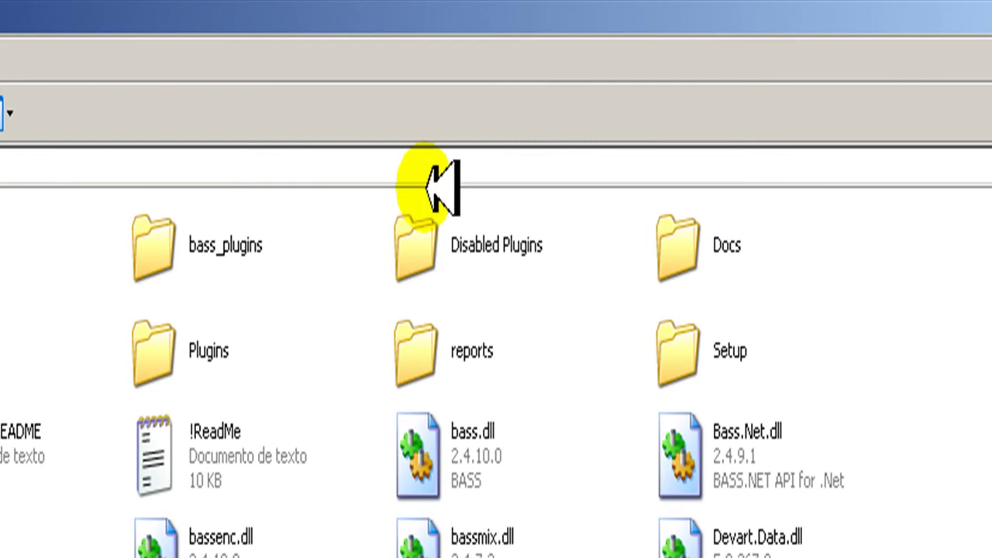
pyautogui.doubleClick(411, 245)
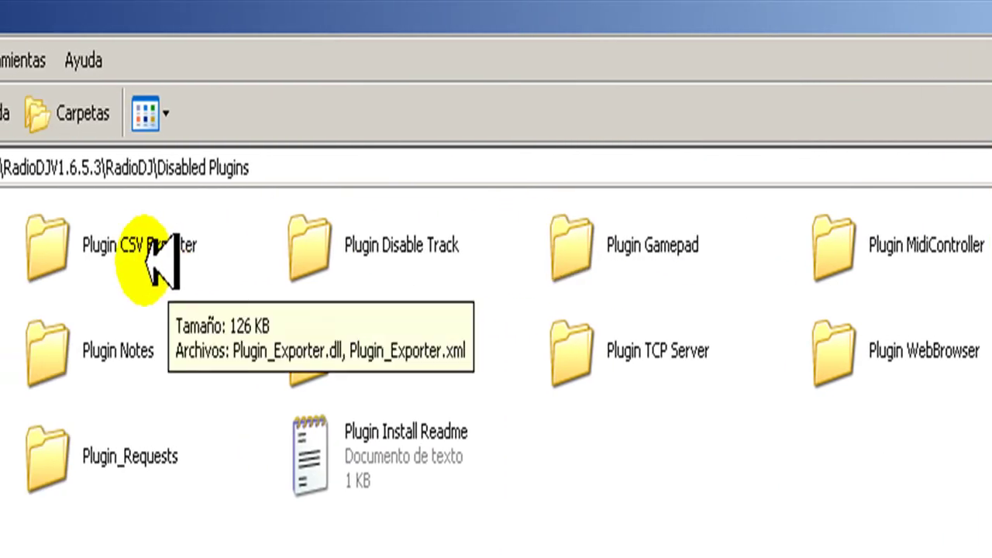
pyautogui.click(388, 355)
pyautogui.click(514, 517)
pyautogui.click(321, 348)
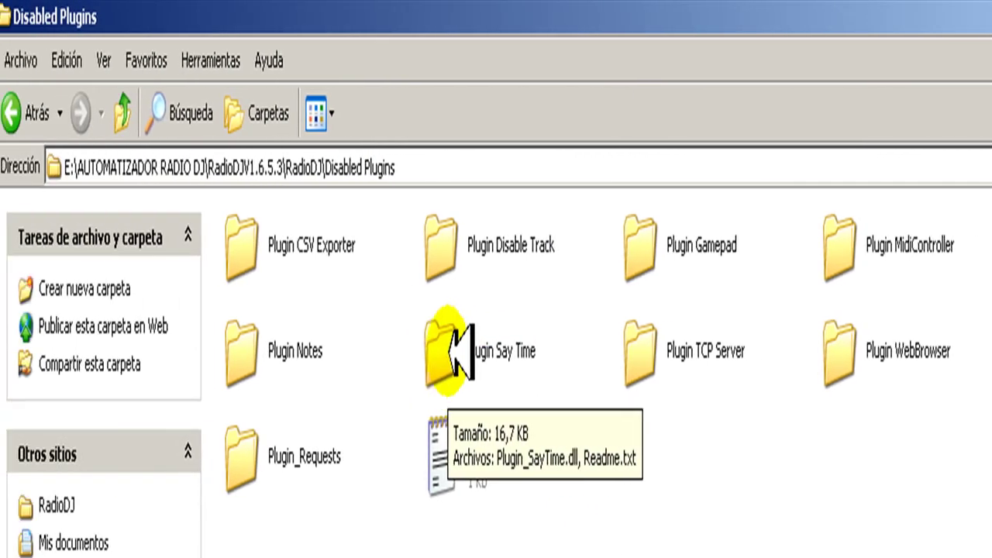
# Open the Plugin Say Time folder and copy the Plugin_SayTime.dll file
pyautogui.doubleClick(319, 358)
pyautogui.click(284, 236)
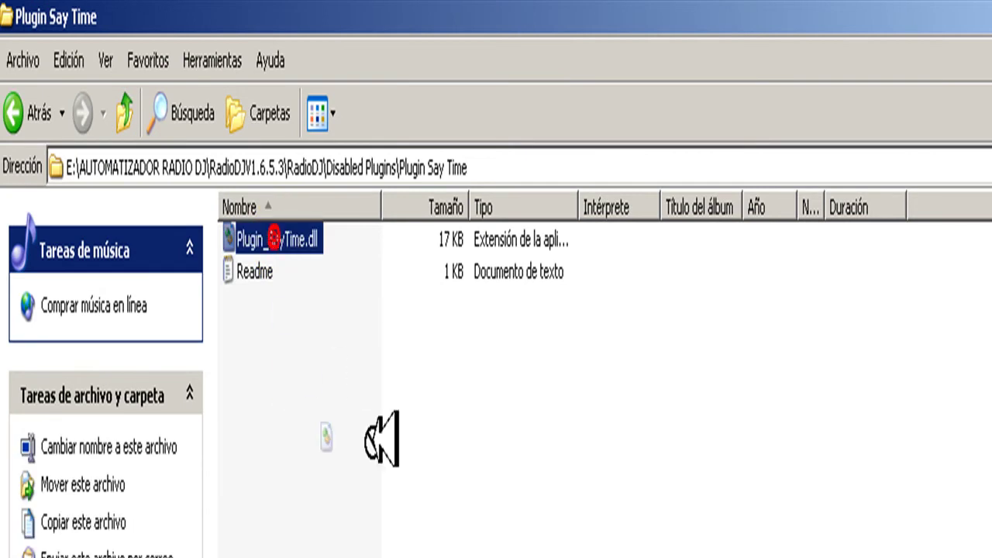
pyautogui.click(462, 519)
pyautogui.rightClick(283, 242)
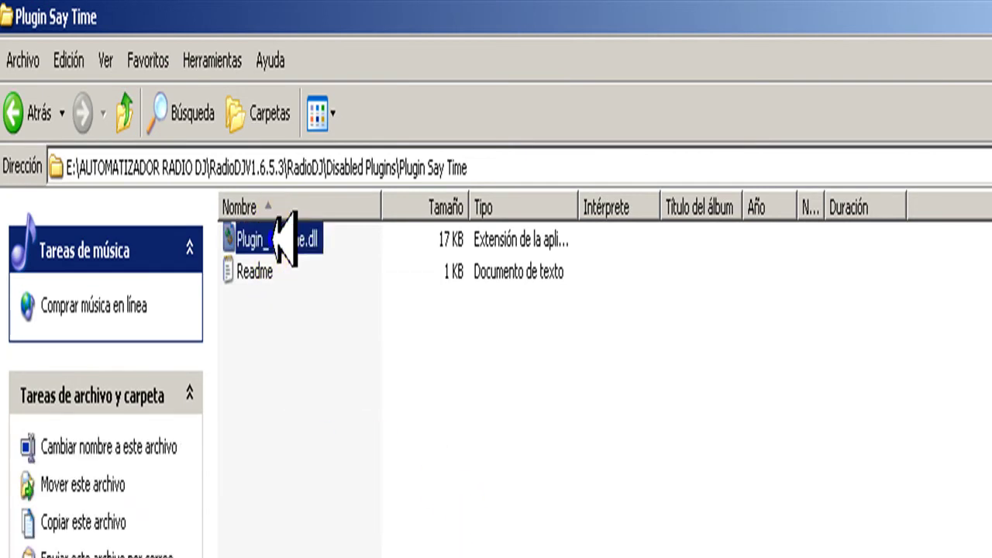
pyautogui.click(334, 487)
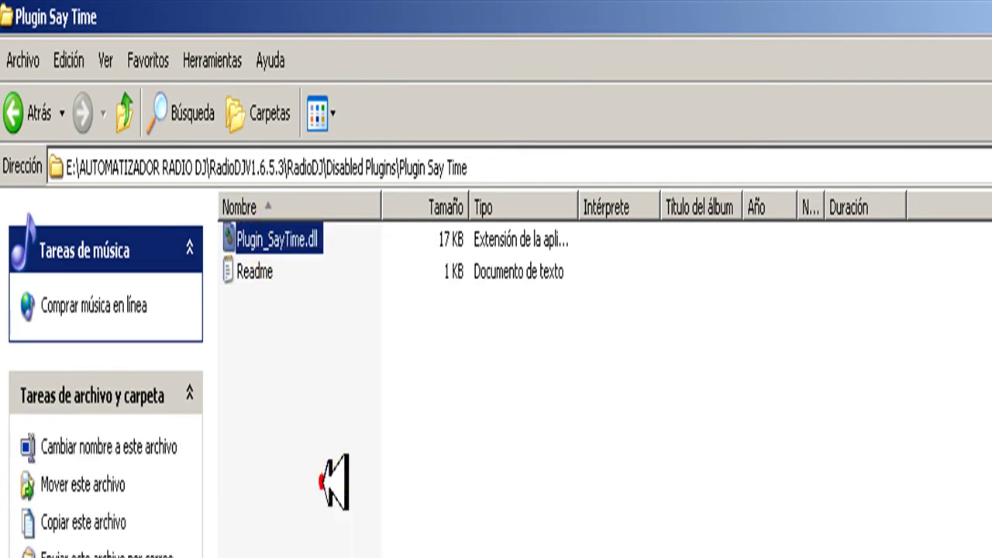
# Return to the RadioDJ program folder and open its Plugins folder
pyautogui.click(47, 110)
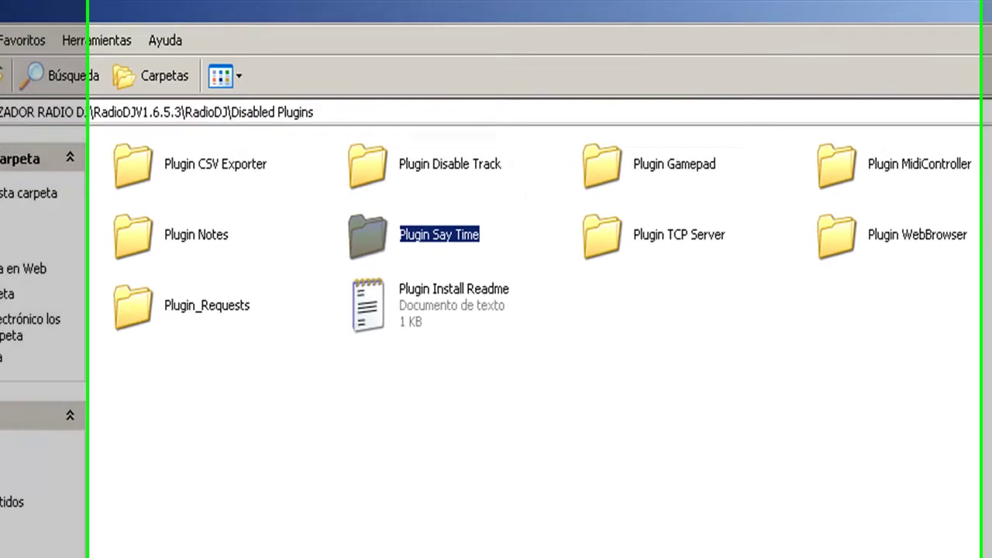
pyautogui.press('BackSpace')
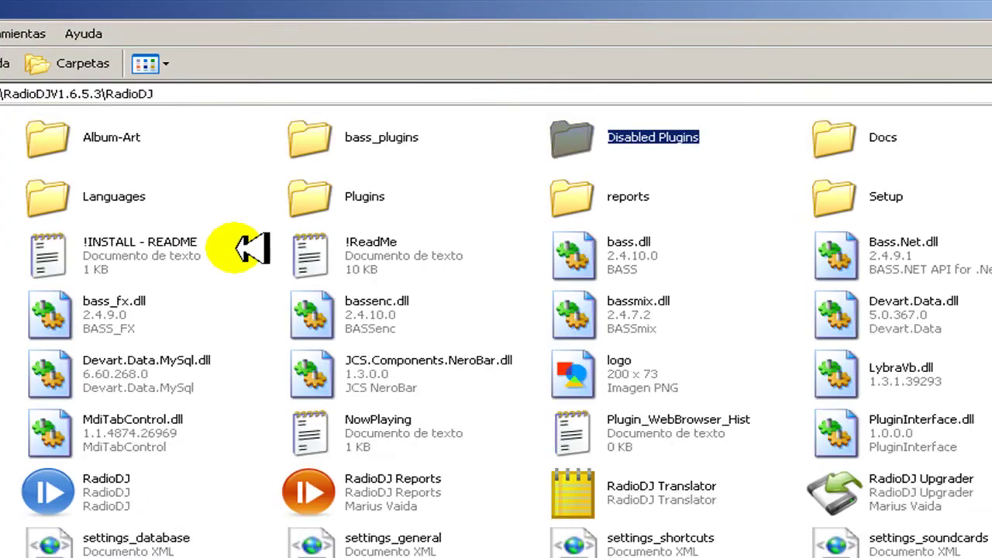
pyautogui.click(490, 203)
pyautogui.doubleClick(317, 200)
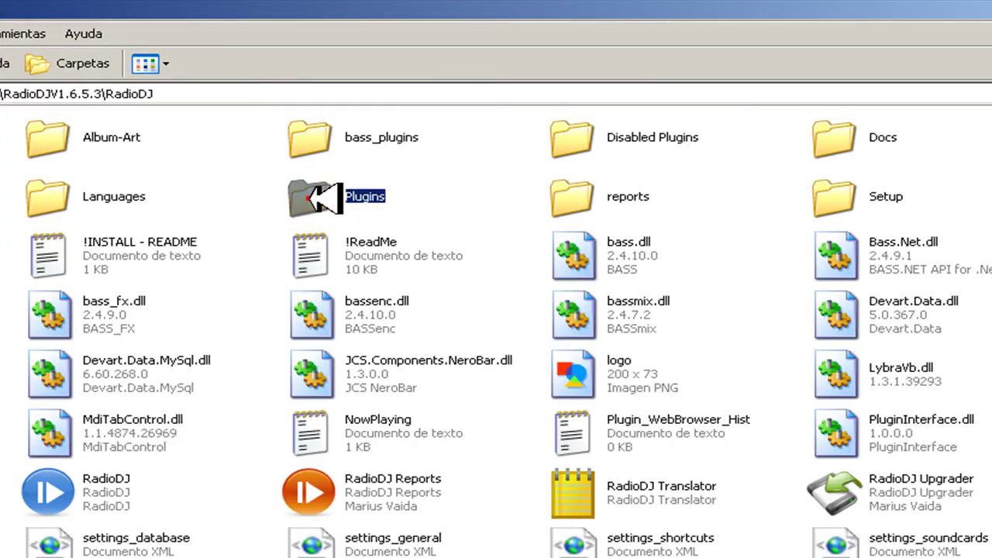
# Paste the copied Plugin_SayTime.dll file into the Plugins folder and deselect it
pyautogui.rightClick(537, 361)
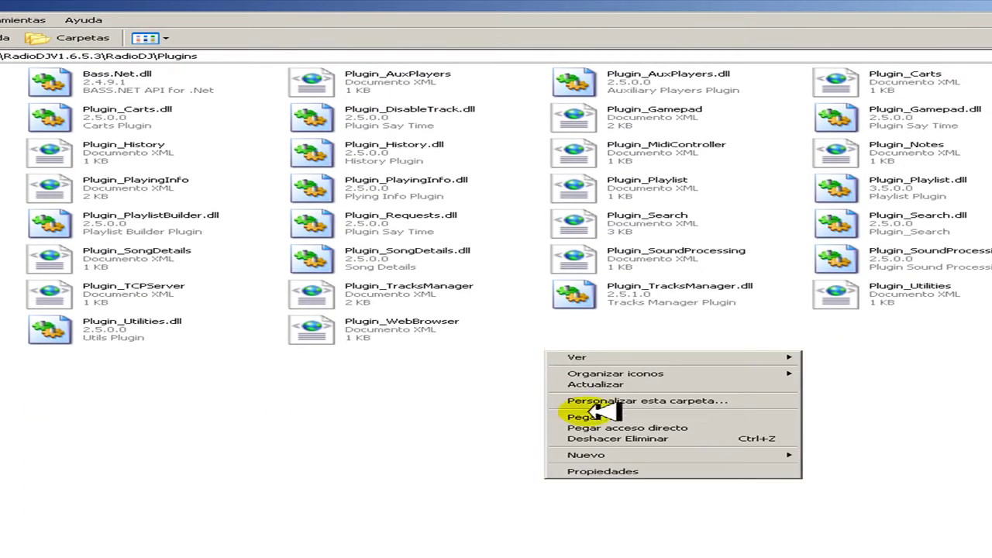
pyautogui.click(595, 436)
pyautogui.moveTo(525, 350); pyautogui.dragTo(658, 352)
pyautogui.click(848, 389)
pyautogui.rightClick(930, 339)
pyautogui.click(968, 376)
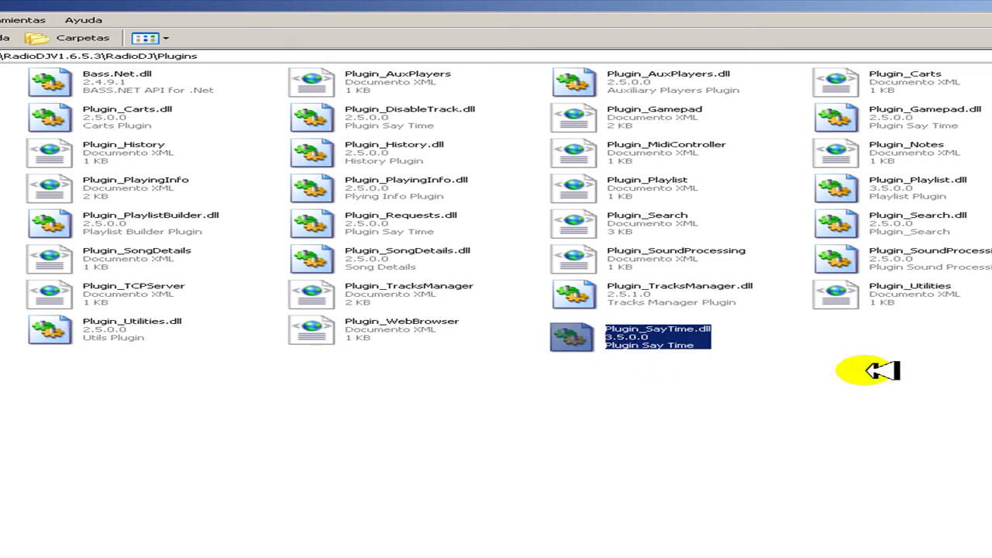
pyautogui.click(891, 372)
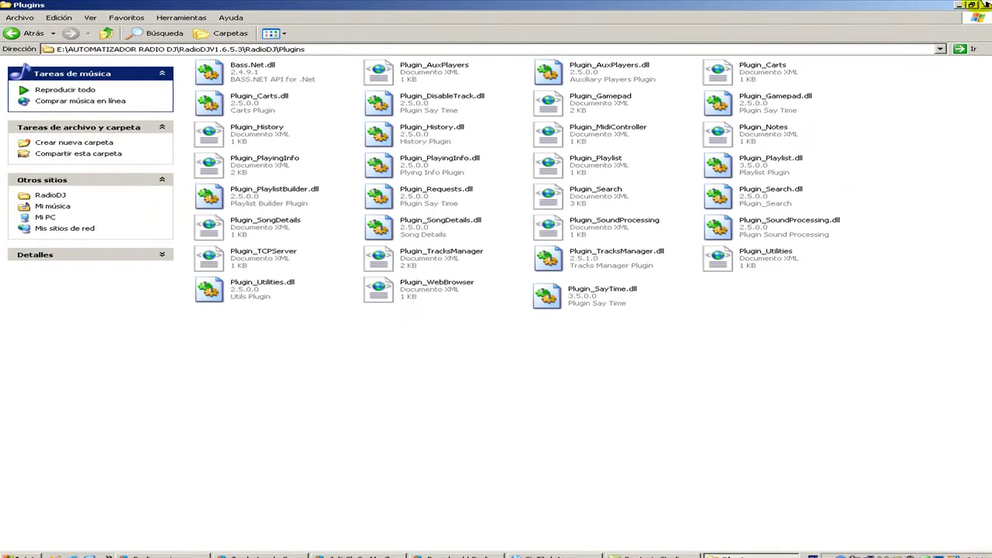
# Minimize the Plugins window, move the SayTime folder beside the SayTime archive on the desktop, and copy the folder
pyautogui.click(973, 6)
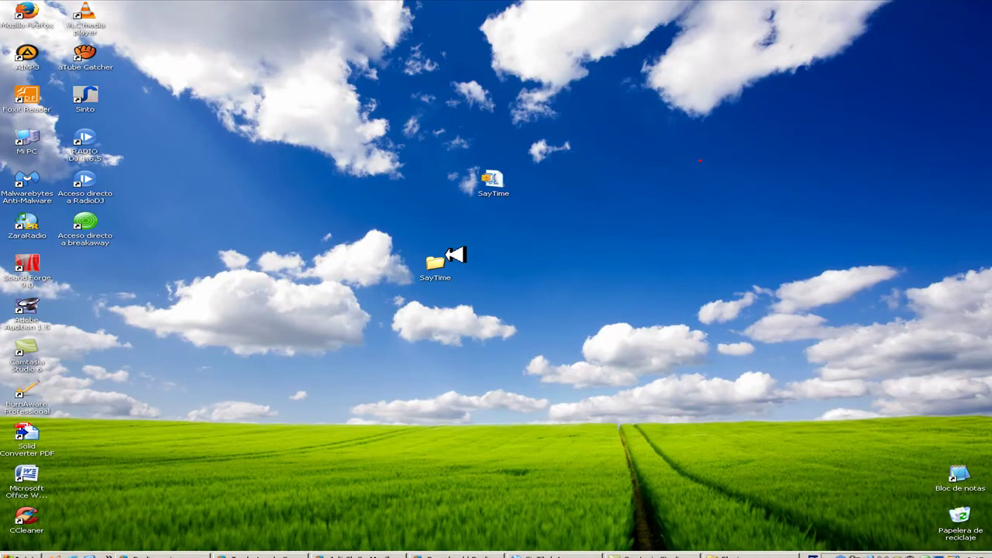
pyautogui.moveTo(440, 257); pyautogui.dragTo(396, 189)
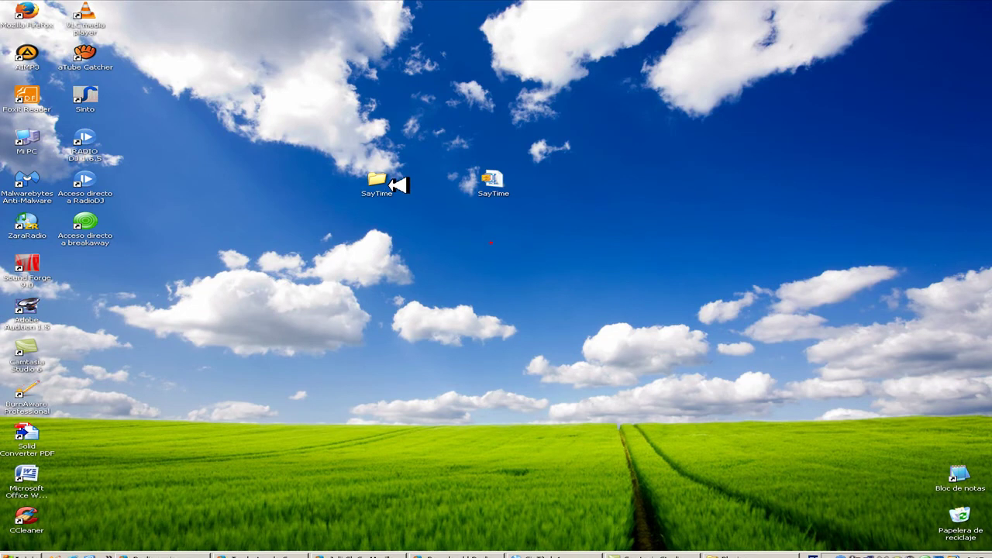
pyautogui.rightClick(378, 179)
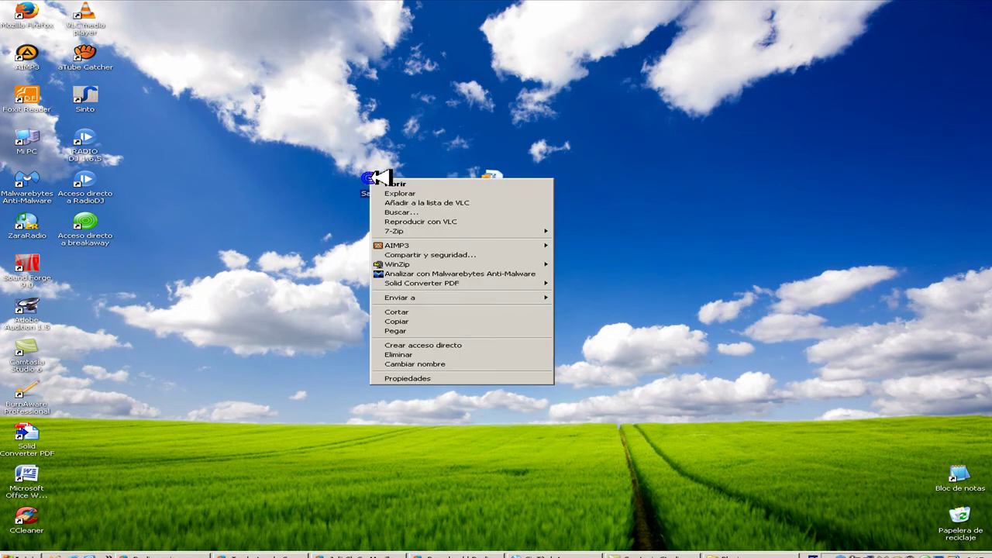
pyautogui.click(409, 321)
# Bring back the Plugins folder window and paste the copied SayTime folder into it
pyautogui.click(747, 553)
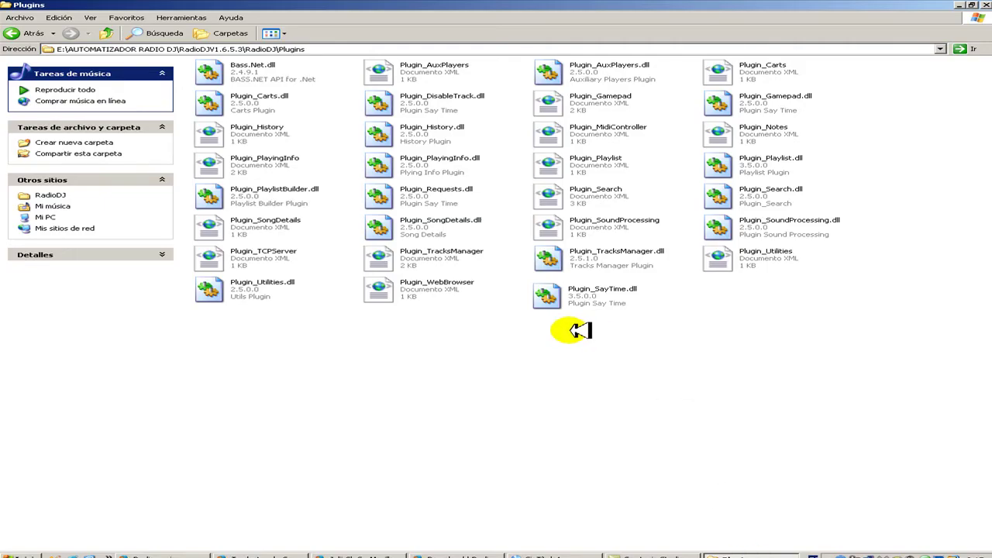
pyautogui.click(31, 34)
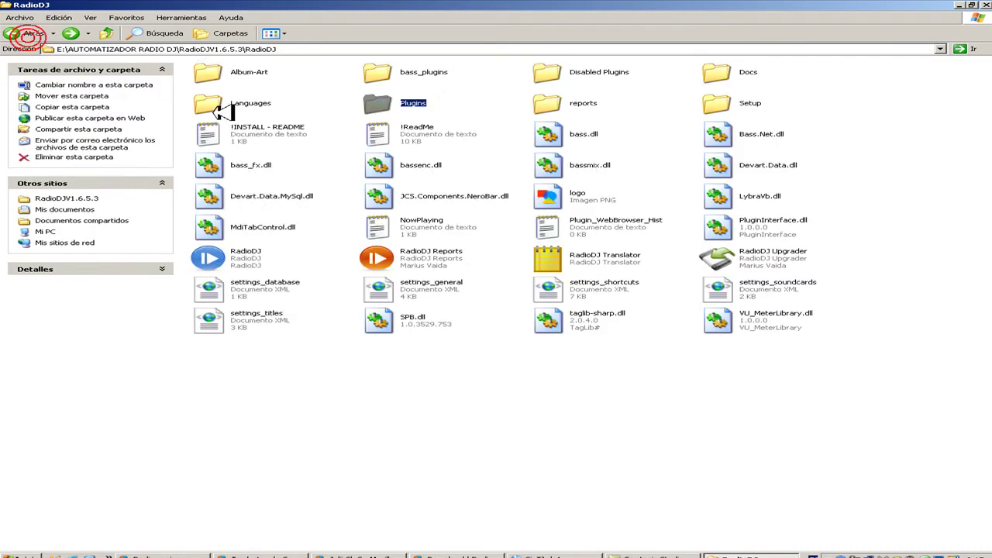
pyautogui.doubleClick(387, 99)
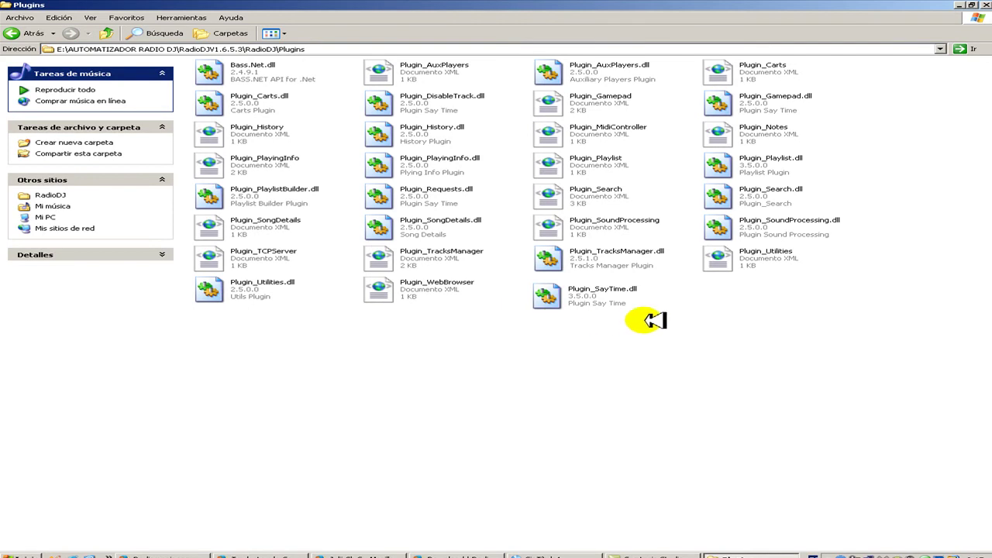
pyautogui.rightClick(707, 308)
pyautogui.click(732, 367)
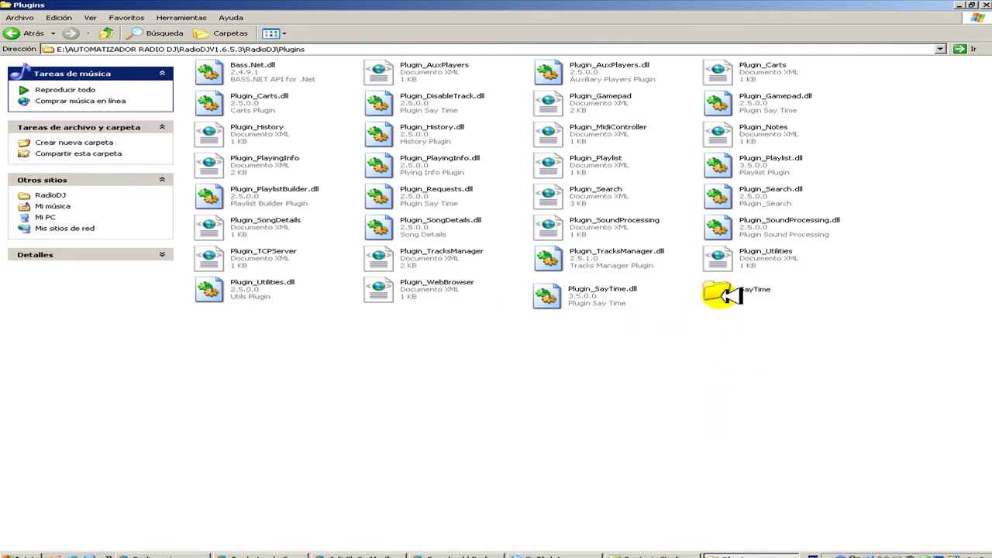
# Open the pasted SayTime folder to check its contents, return to Plugins, and close the window
pyautogui.doubleClick(720, 293)
pyautogui.click(14, 34)
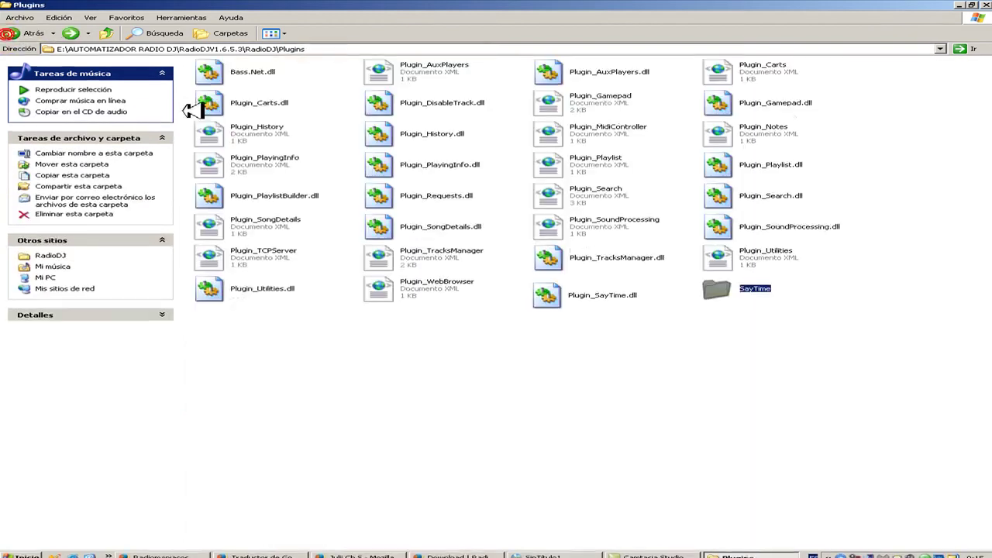
pyautogui.click(985, 4)
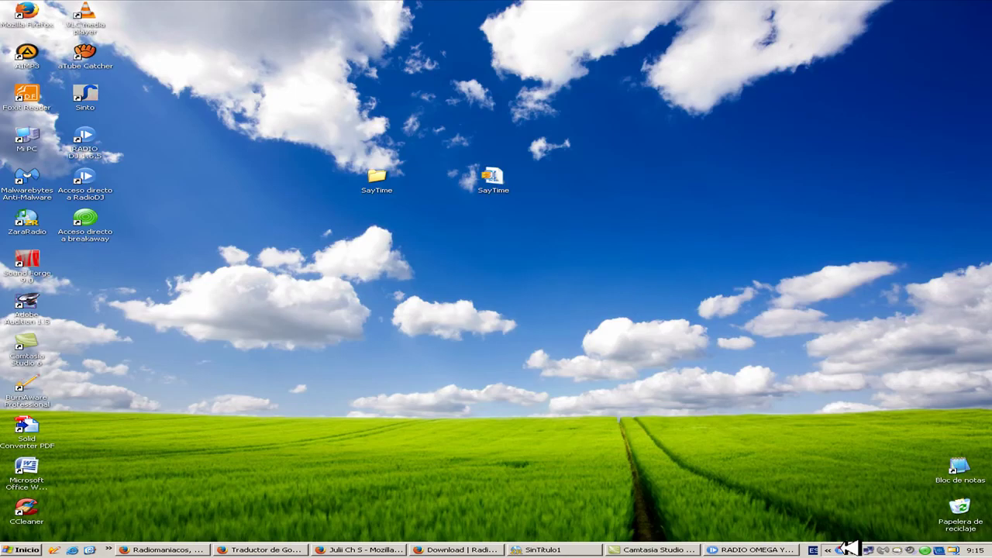
# Switch to RadioDJ, look through the plugins offered for shortcut Button 5 in Other Settings, and cancel the settings
pyautogui.click(752, 549)
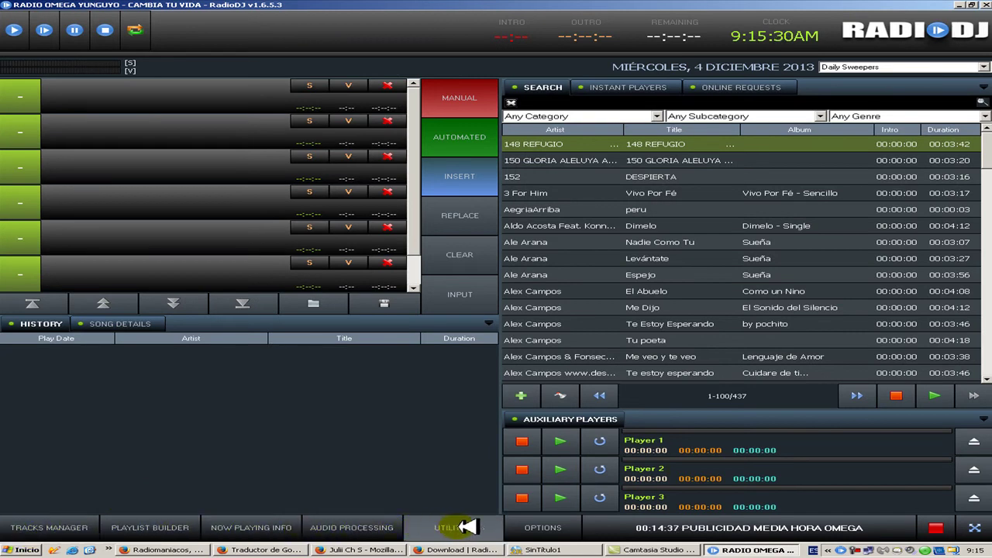
pyautogui.click(548, 529)
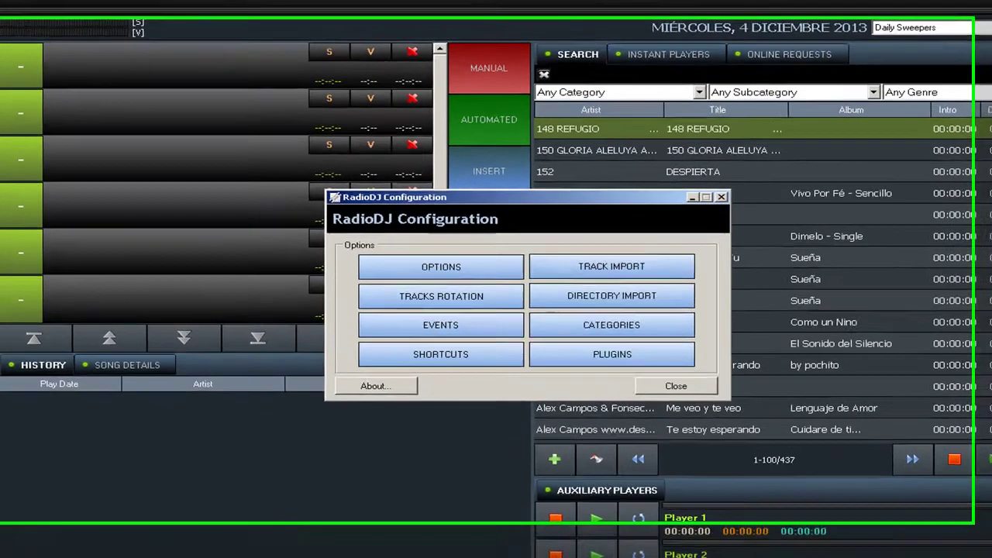
pyautogui.click(492, 275)
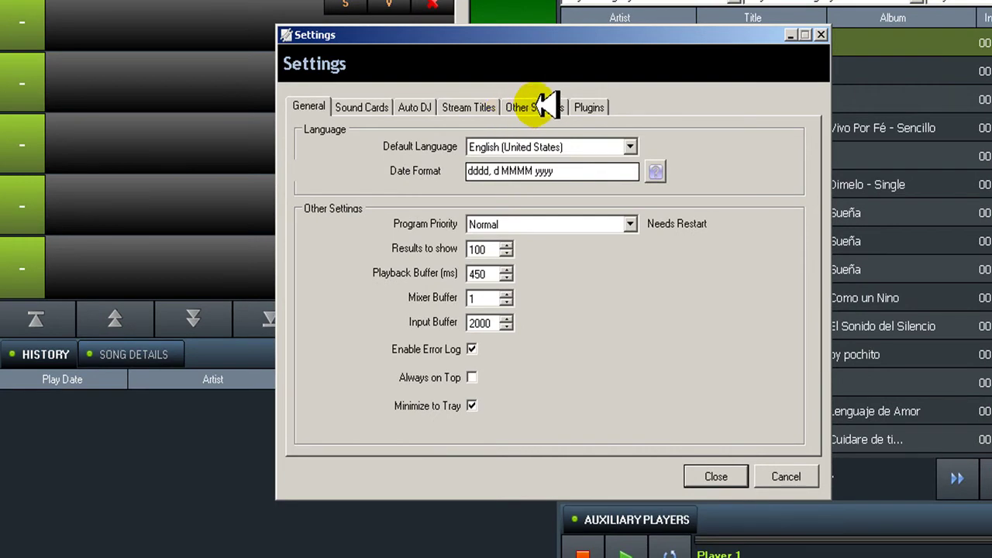
pyautogui.click(547, 106)
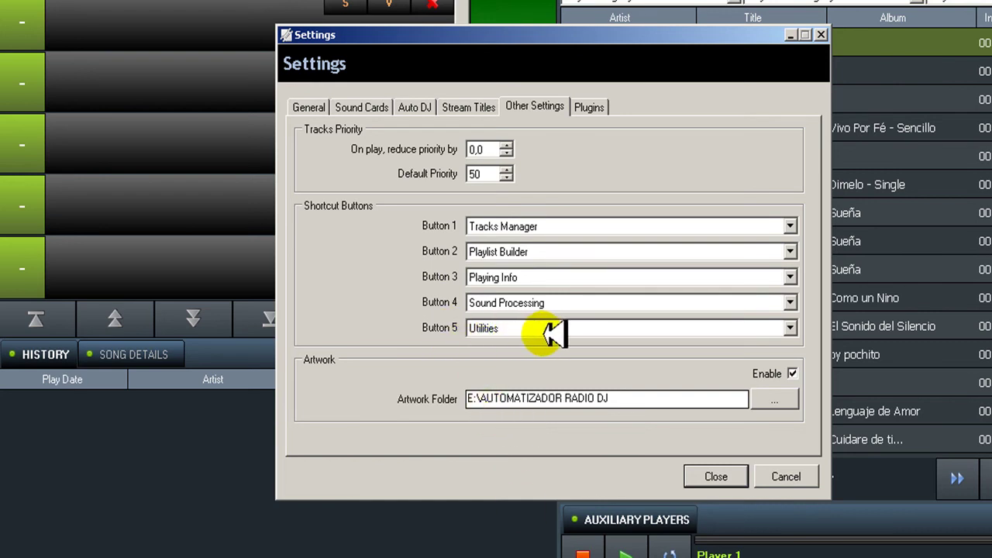
pyautogui.click(789, 328)
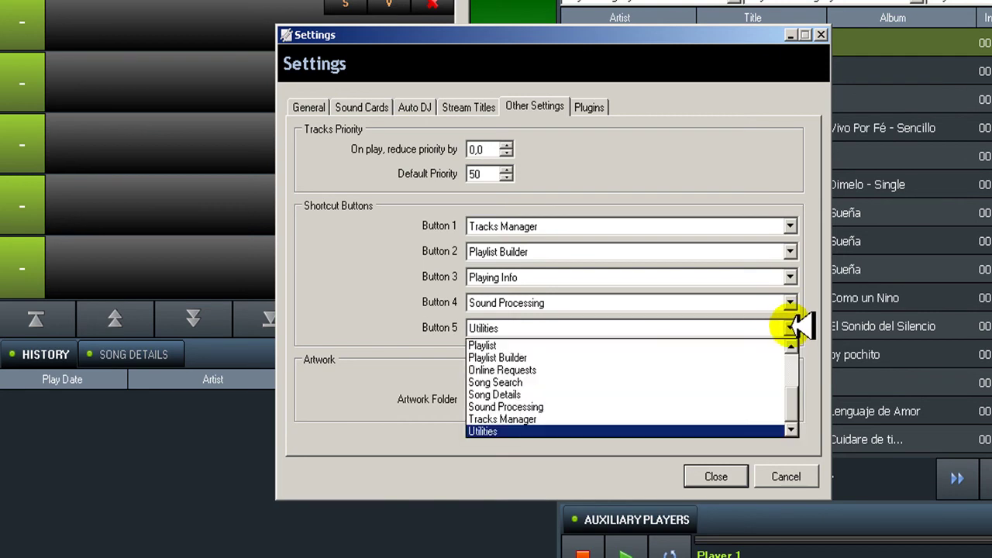
pyautogui.click(791, 395)
pyautogui.moveTo(795, 396)
pyautogui.mouseDown()
pyautogui.moveTo(794, 332)
pyautogui.moveTo(796, 403)
pyautogui.mouseUp()
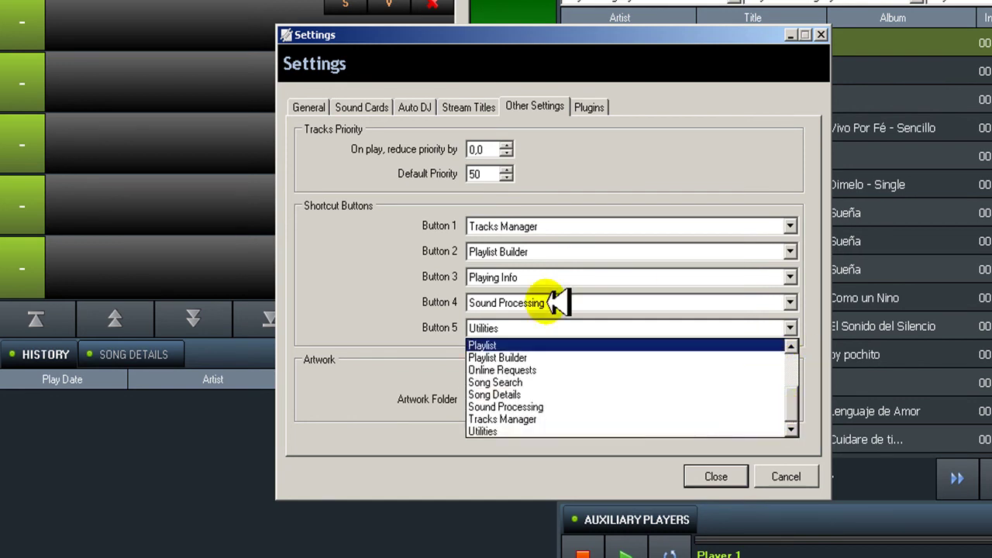
pyautogui.click(800, 475)
pyautogui.click(800, 475)
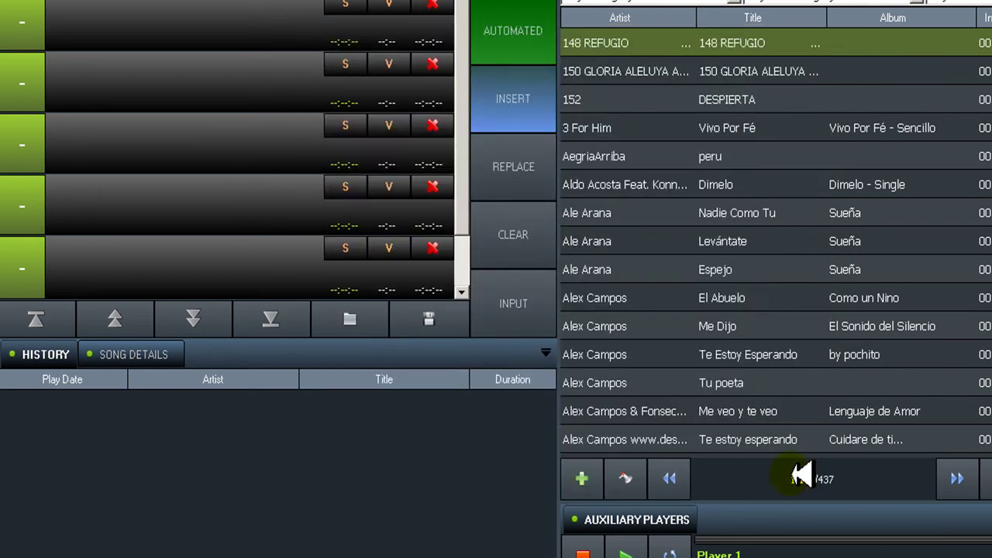
# Quit RadioDJ, start it again from its RADIO DJ.1.6.5 desktop shortcut, and maximize its window
pyautogui.hotkey('alt', 'F4')
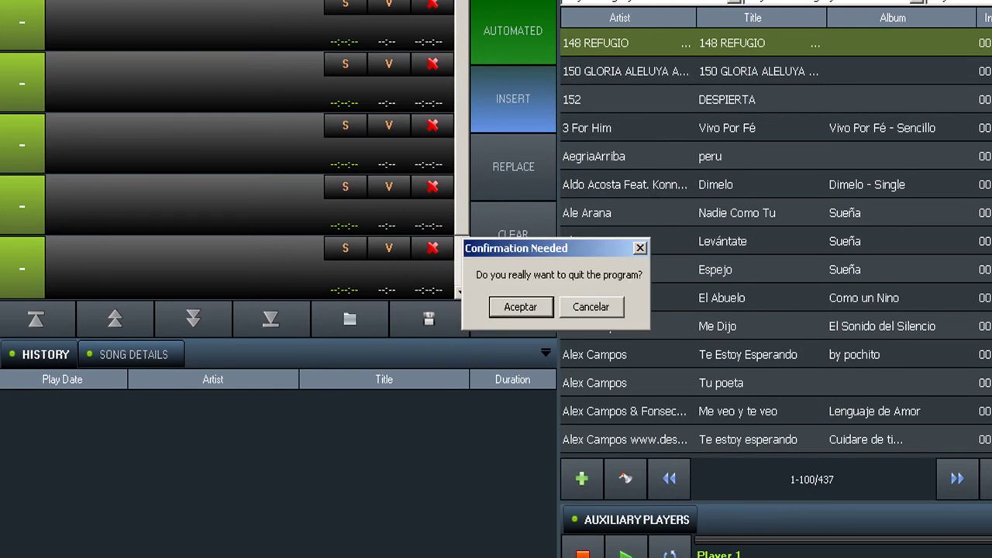
pyautogui.click(527, 304)
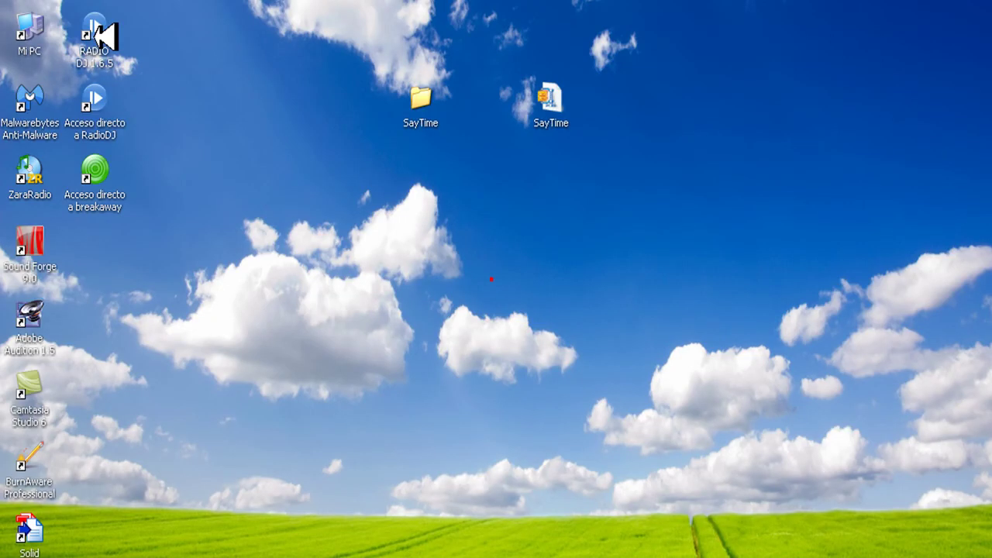
pyautogui.click(96, 35)
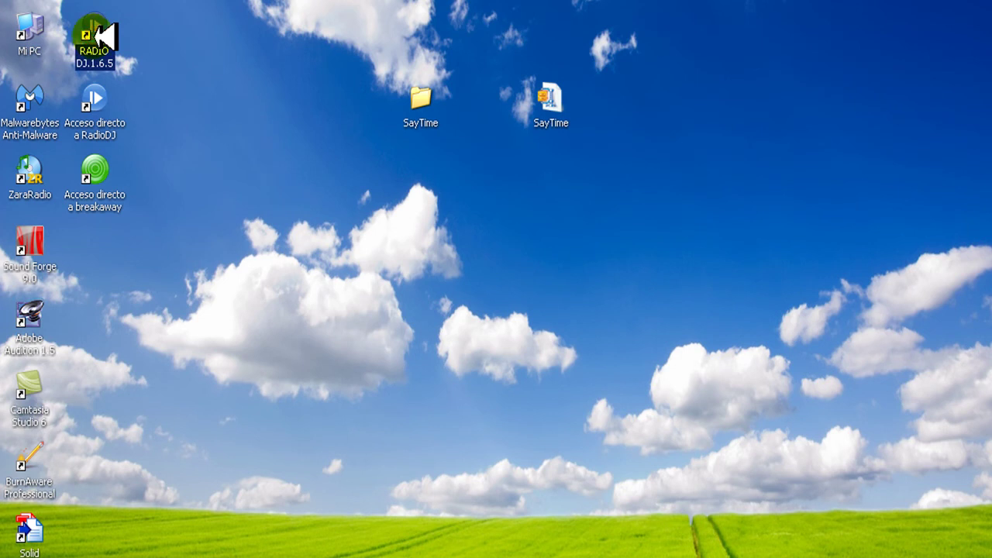
pyautogui.doubleClick(96, 34)
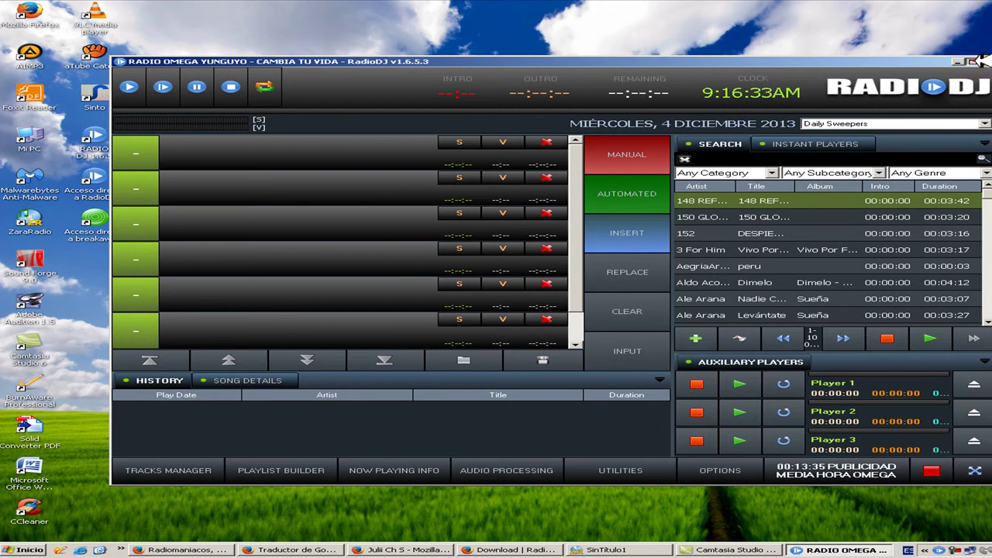
pyautogui.click(971, 61)
# Assign Say Time to shortcut Button 5 in RadioDJ's Other Settings, close the settings, and try the new Say Time button
pyautogui.click(603, 533)
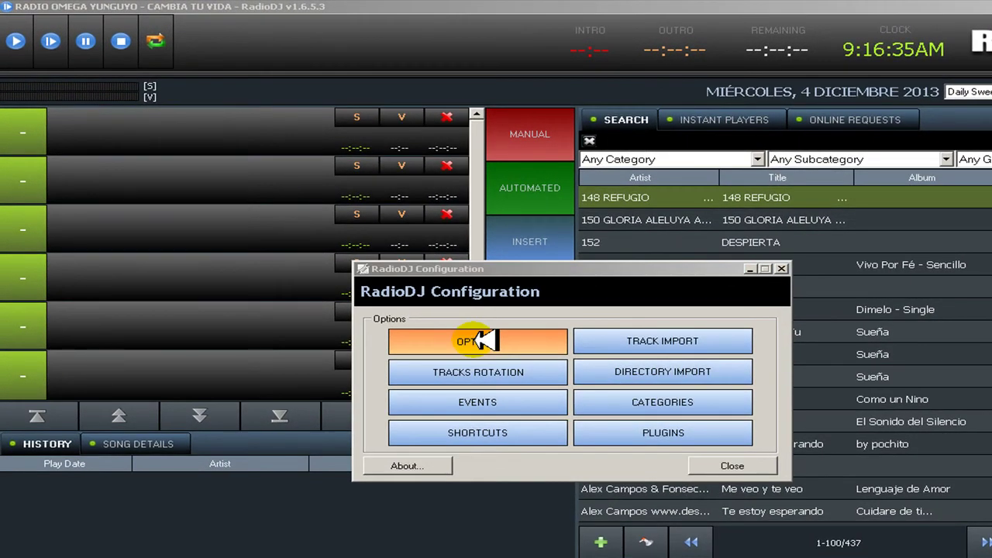
pyautogui.click(480, 341)
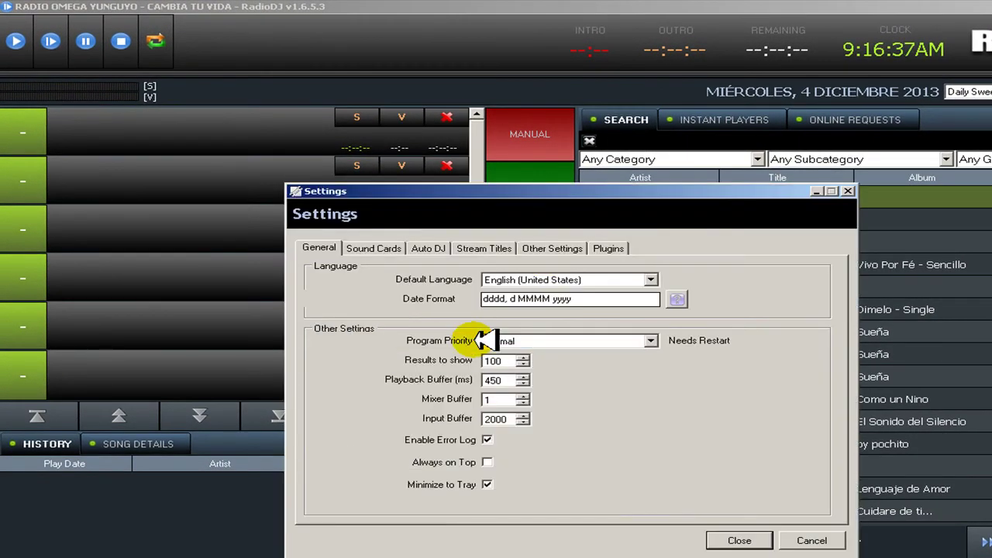
pyautogui.click(559, 246)
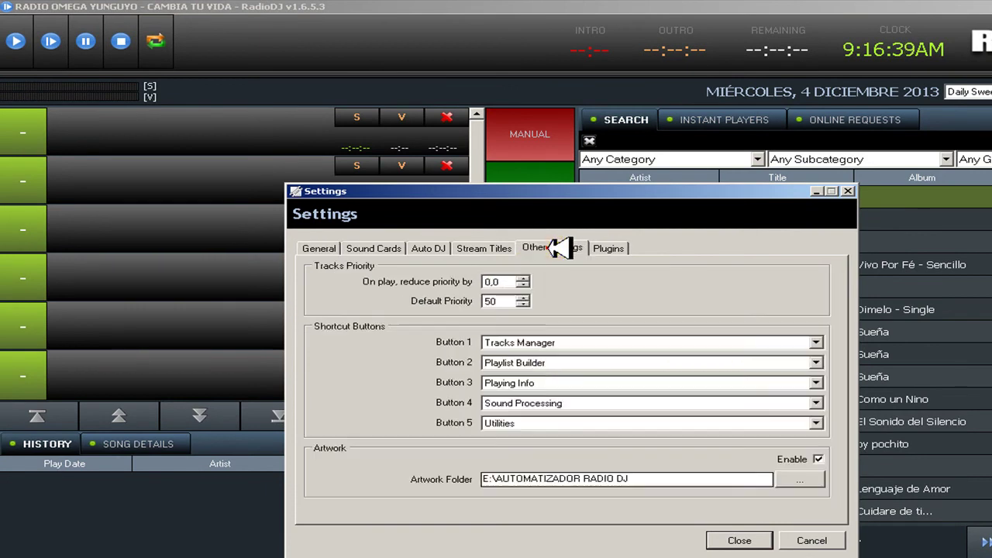
pyautogui.click(816, 423)
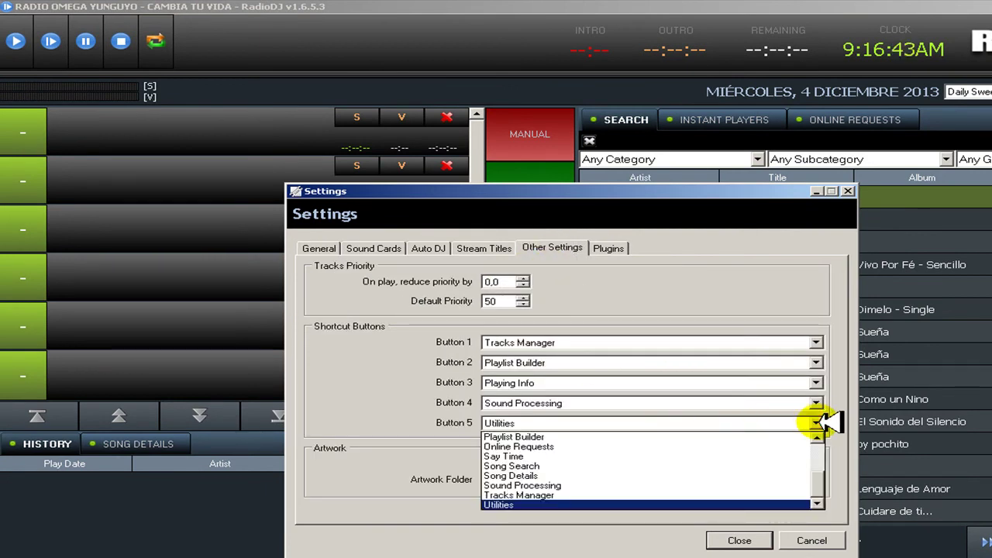
pyautogui.click(515, 456)
pyautogui.click(738, 540)
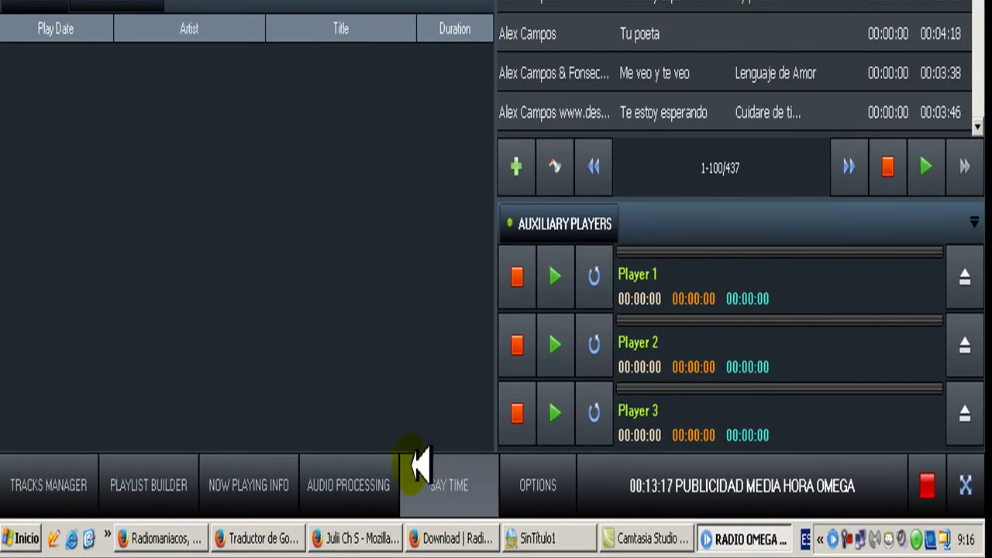
pyautogui.click(419, 465)
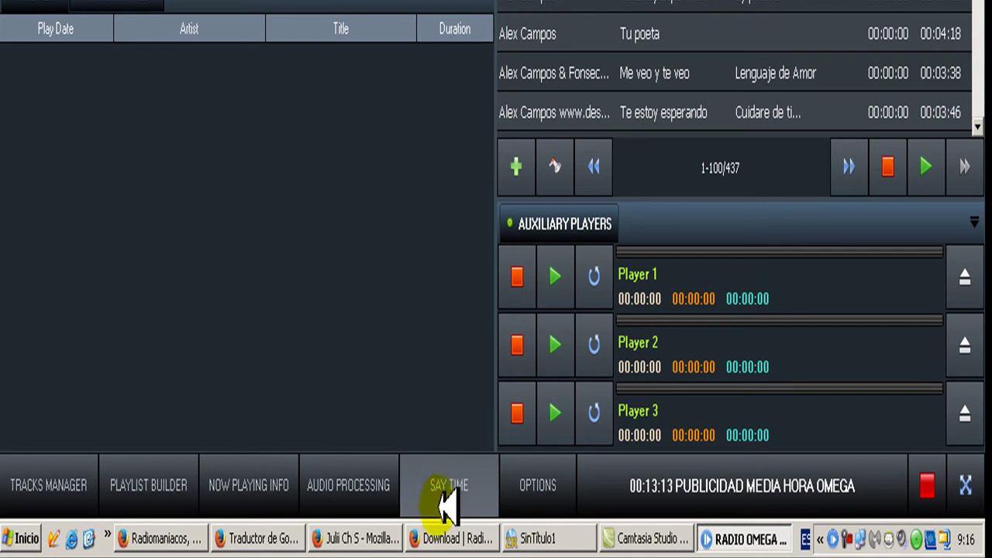
# Test the Say Time announcement with nothing playing and again over music after switching playback from Manual to AutoDJ
pyautogui.click(454, 488)
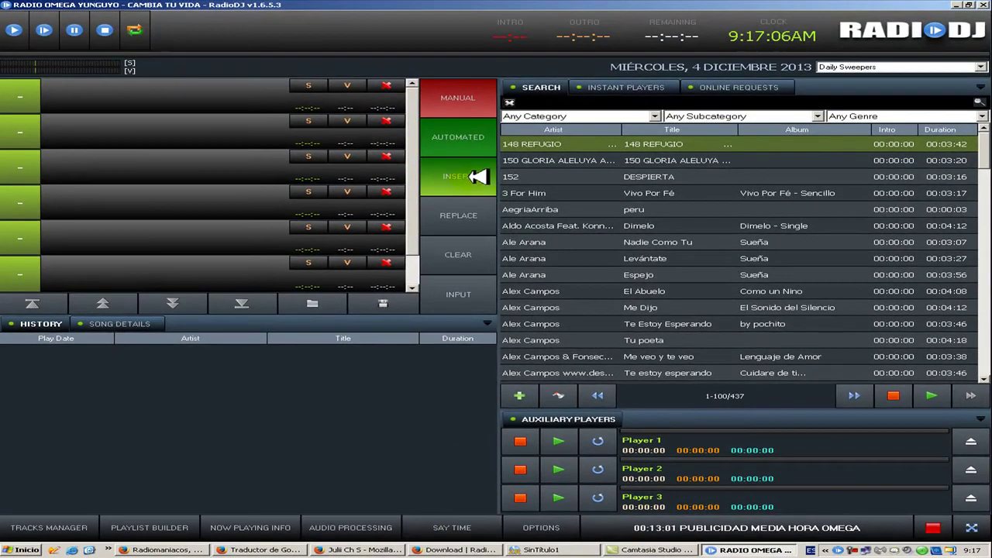
pyautogui.click(463, 97)
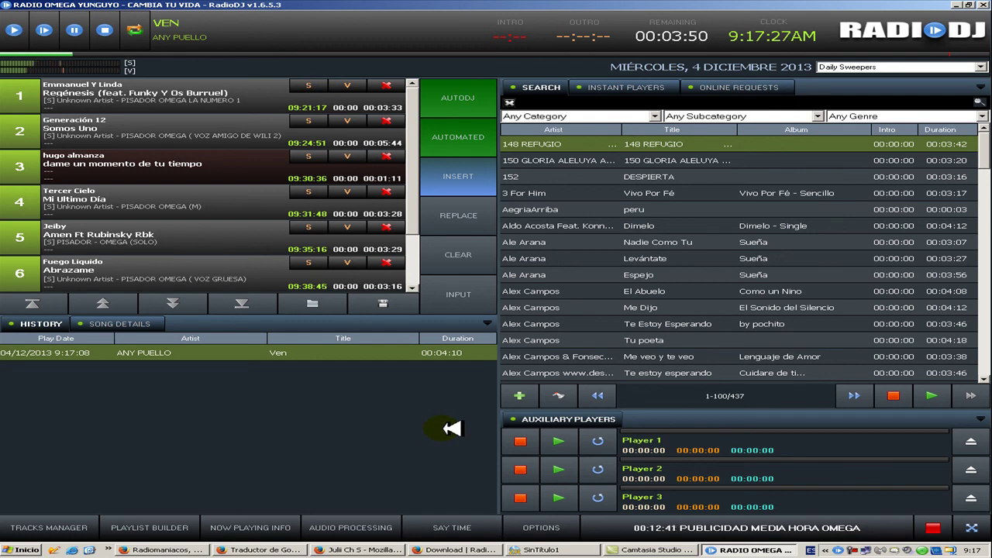
pyautogui.click(432, 528)
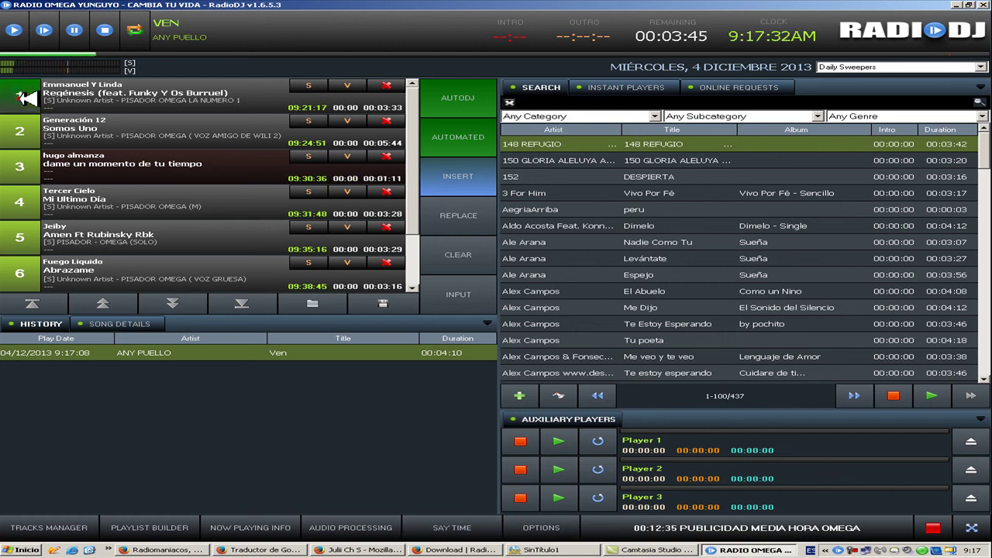
# Start the first queued track, Regénesis, test Say Time over it, and minimize the Firefox window to return to RadioDJ
pyautogui.click(26, 98)
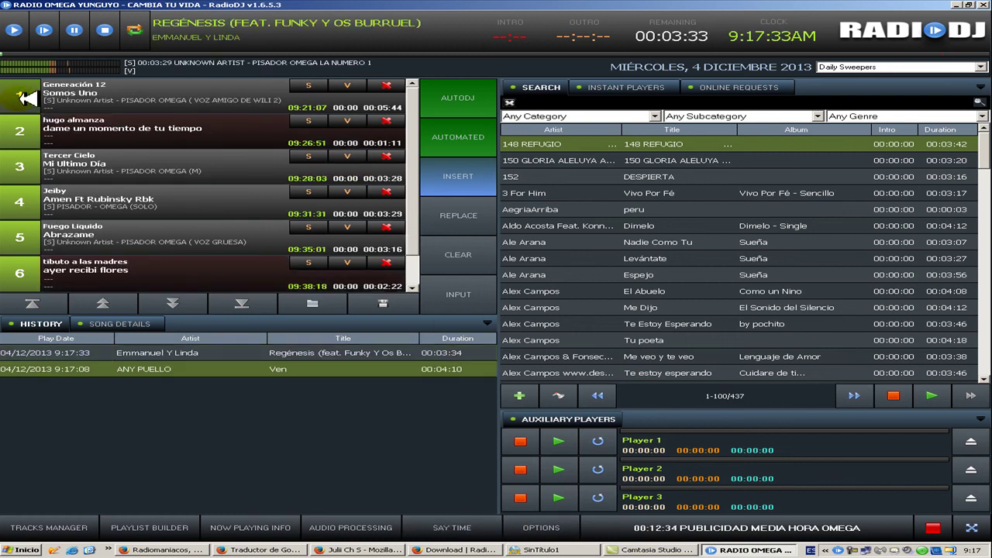
pyautogui.click(449, 524)
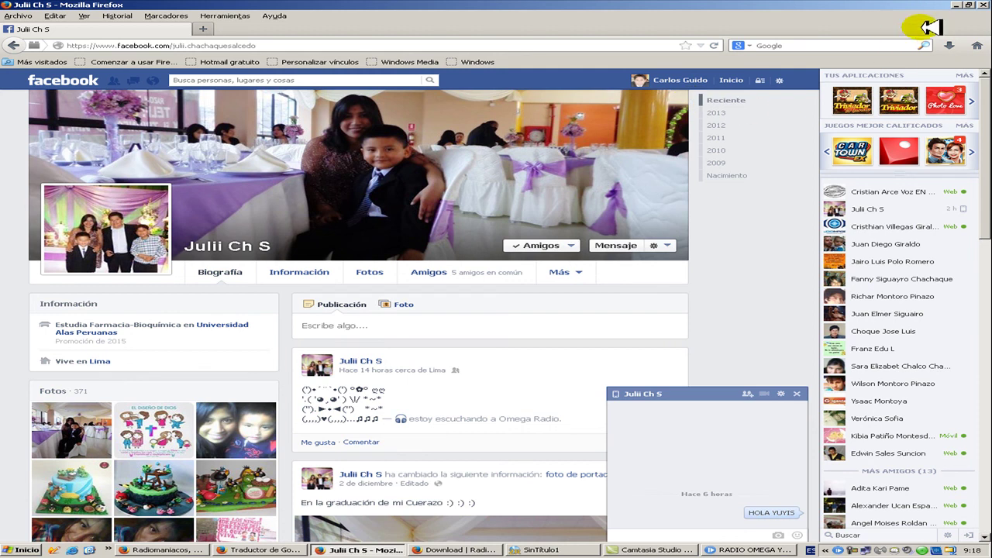
pyautogui.click(959, 4)
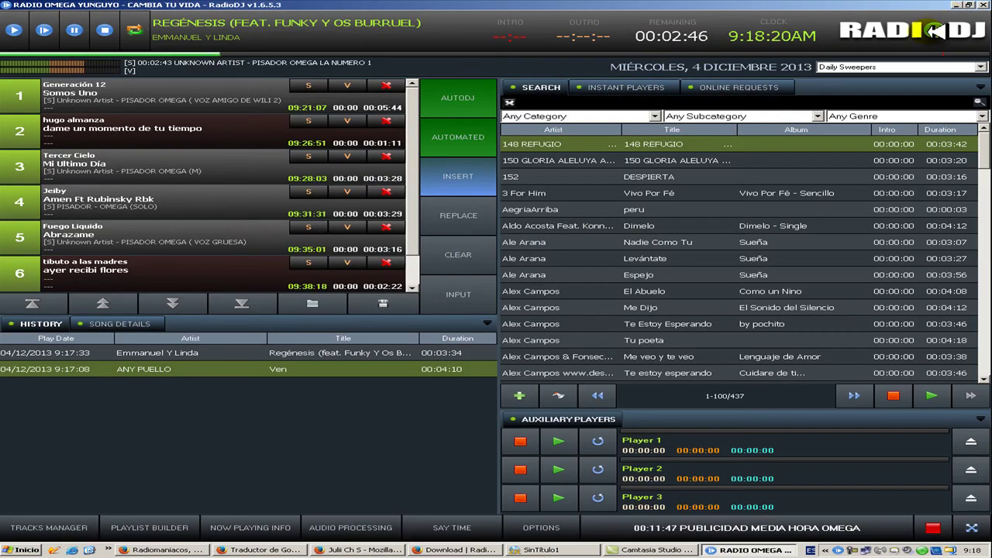